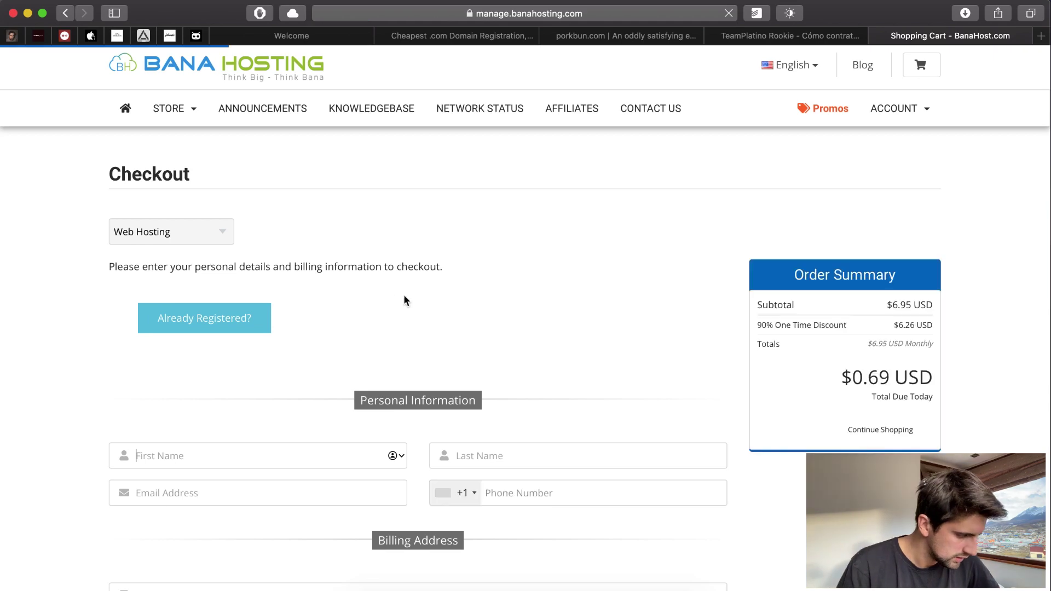
- Review the Bana Hosting checkout form, then move to the Porkbun cart with accesoriosparaapple.com at $4.15
scroll(380, 298, "down", 15)
scroll(380, 295, "down", 8)
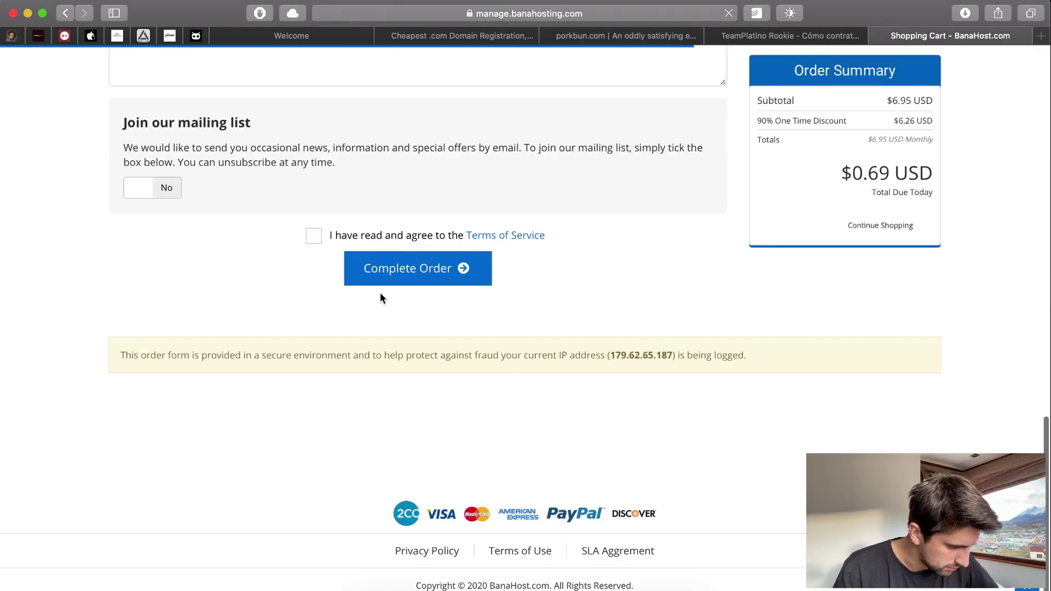
scroll(382, 295, "up", 8)
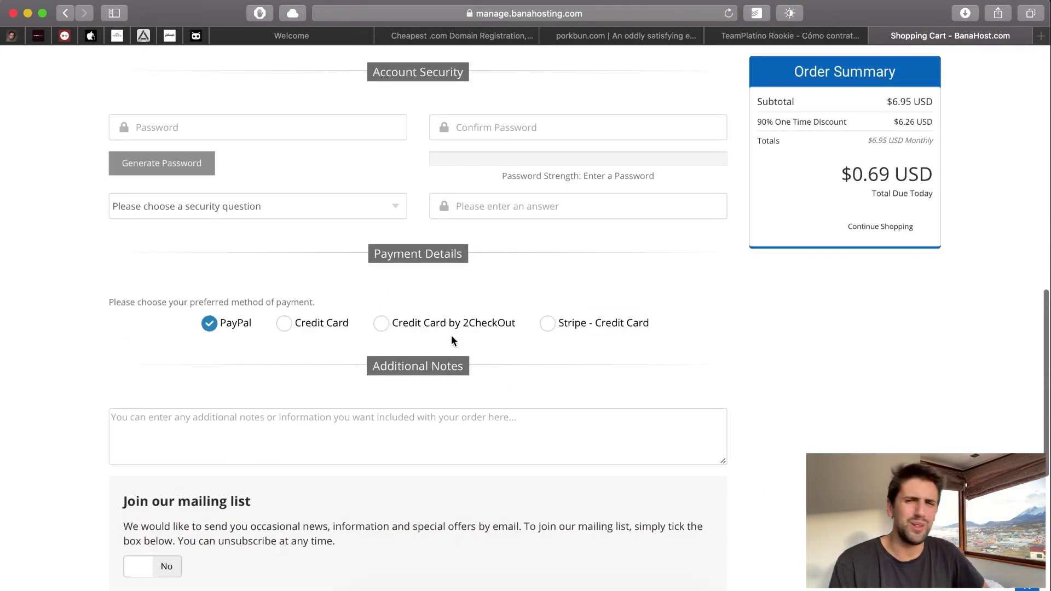
left_click(727, 36)
left_click_drag(627, 36, 759, 39)
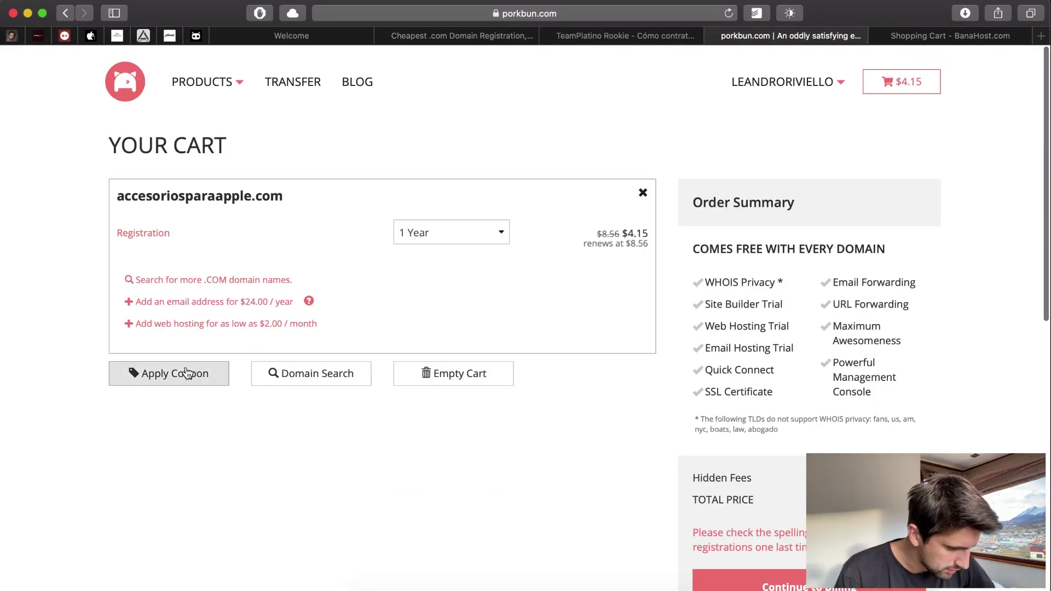
- Pay the $4.15 Porkbun domain order through PayPal, then go back to the Bana Hosting checkout
scroll(424, 290, "down", 4)
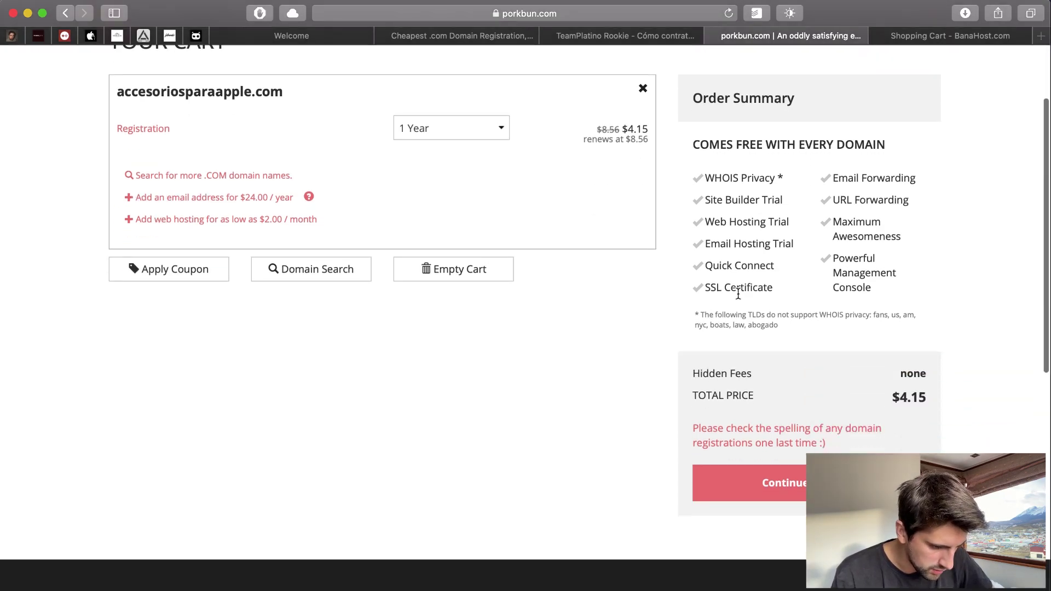
left_click(780, 483)
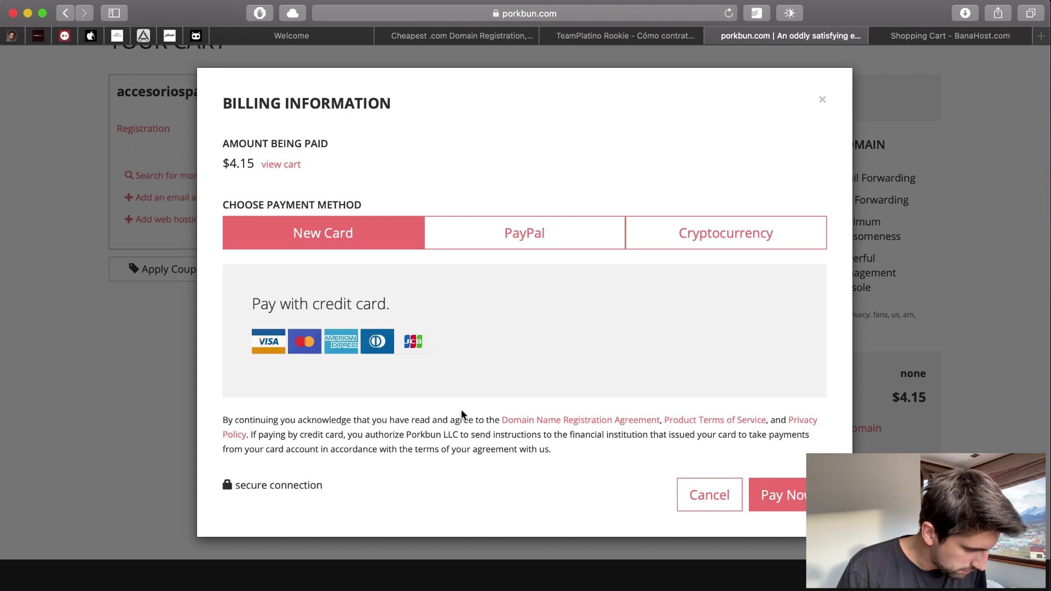
left_click(514, 246)
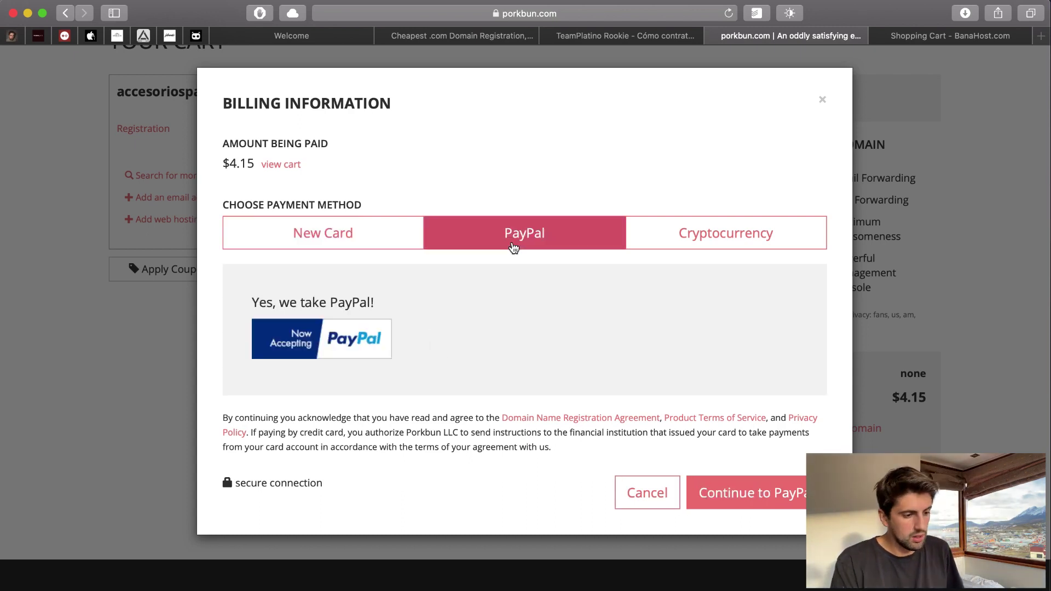
left_click(752, 487)
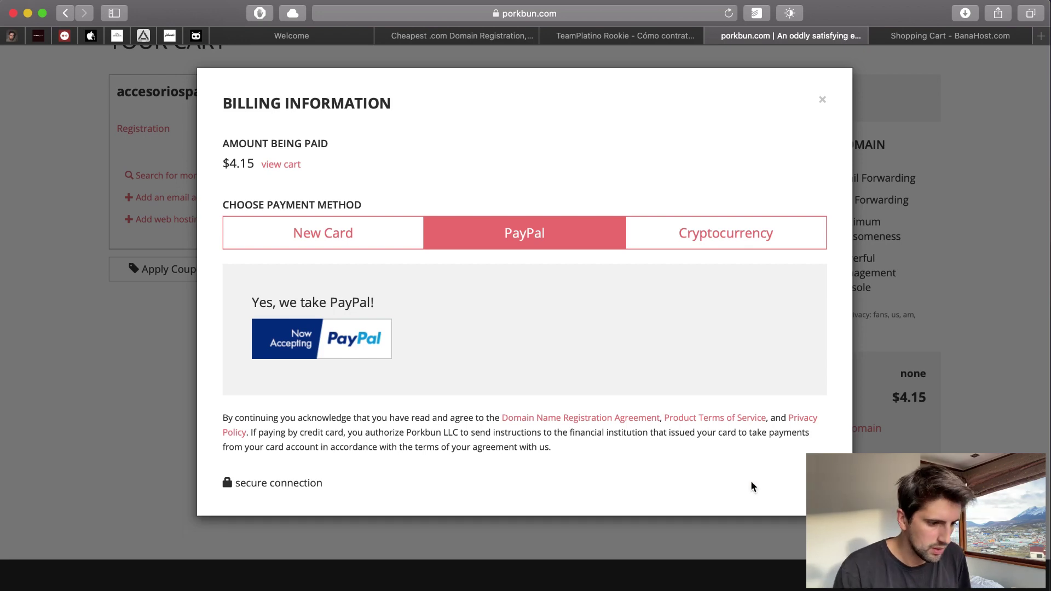
left_click(937, 38)
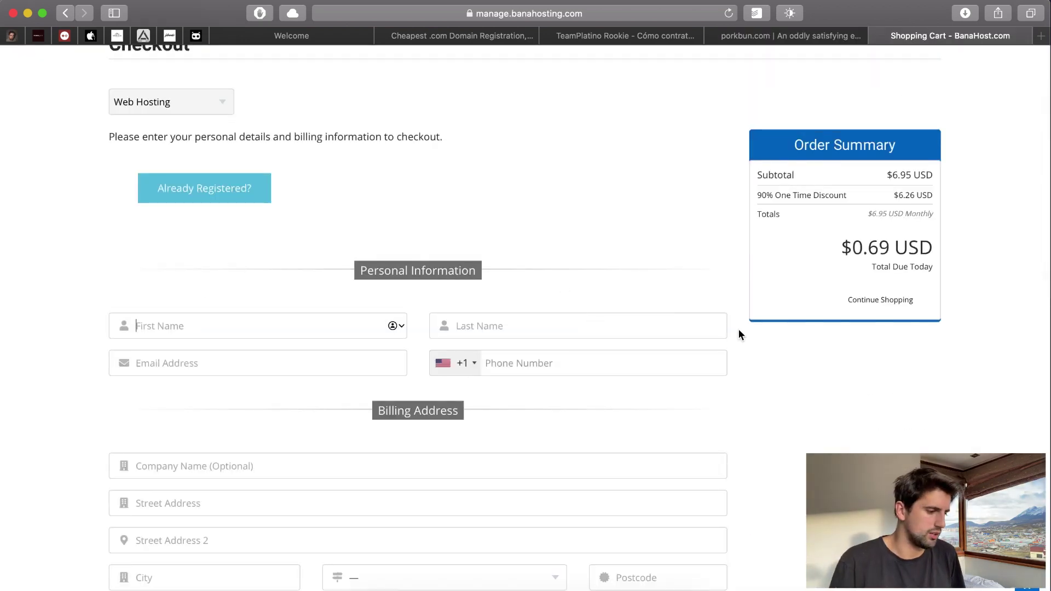
- Enter the buyer's first name, last name and e-mail address, then open the phone country-code list
scroll(291, 168, "up", 3)
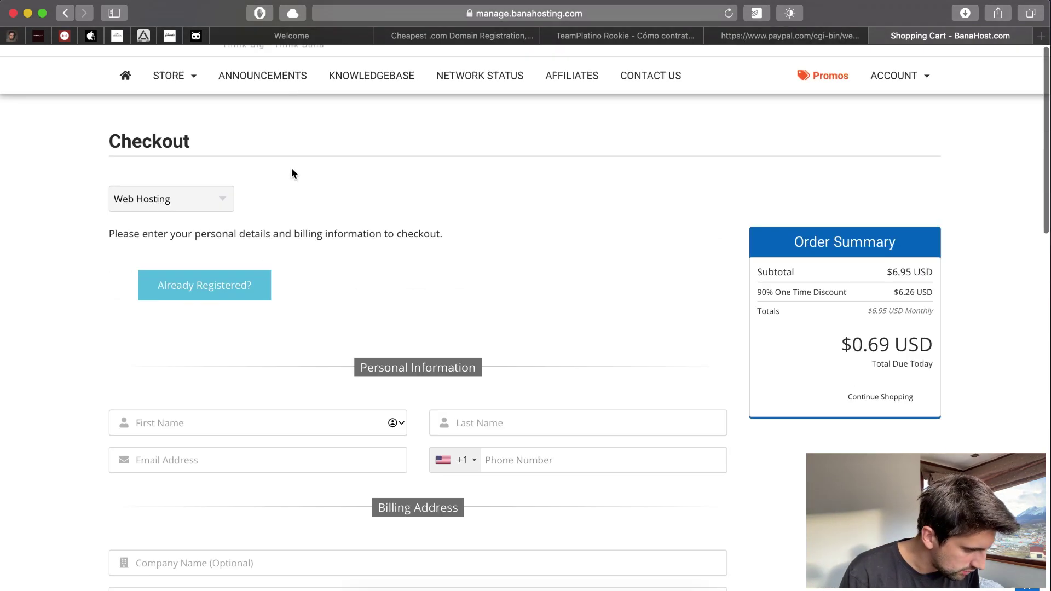
scroll(395, 353, "down", 4)
key("Tab")
key("Tab")
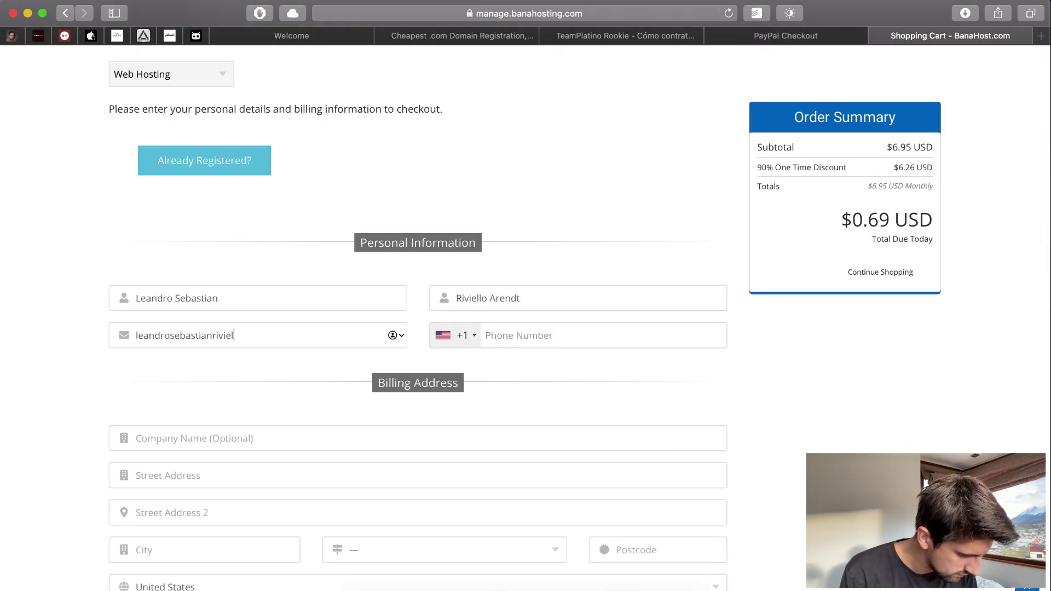
key("Tab")
key("space")
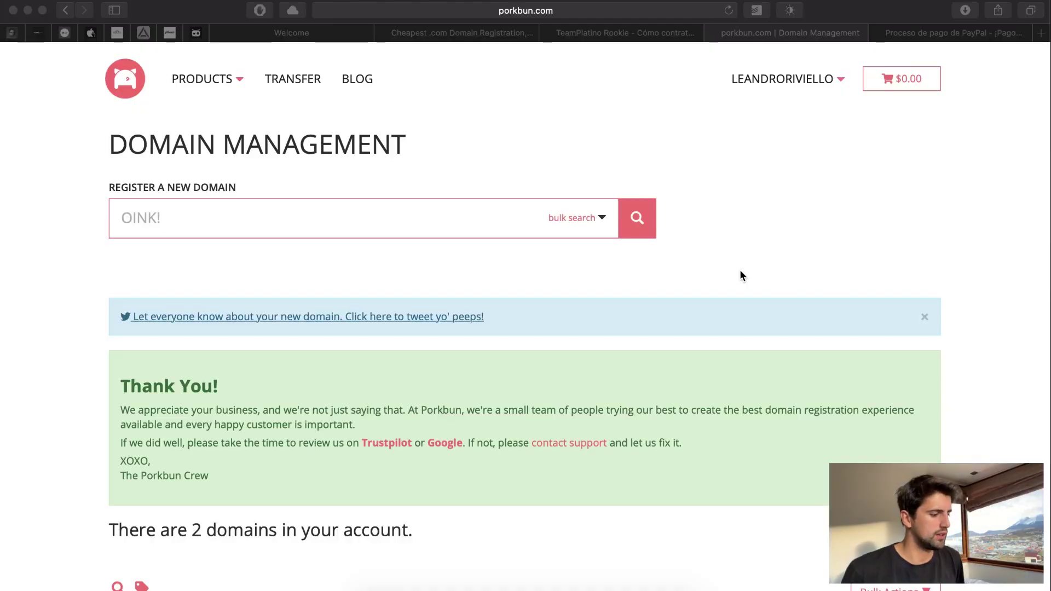
- Check the PayPal receipt for the $0.69 hosting payment, then return to Porkbun's domain management
scroll(740, 269, "down", 5)
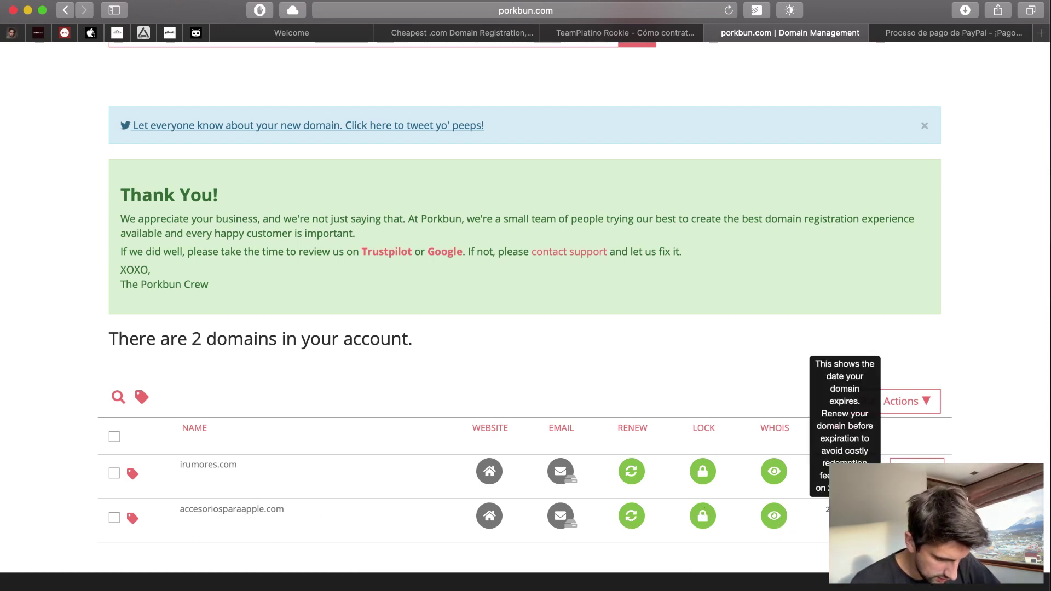
scroll(887, 405, "down", 5)
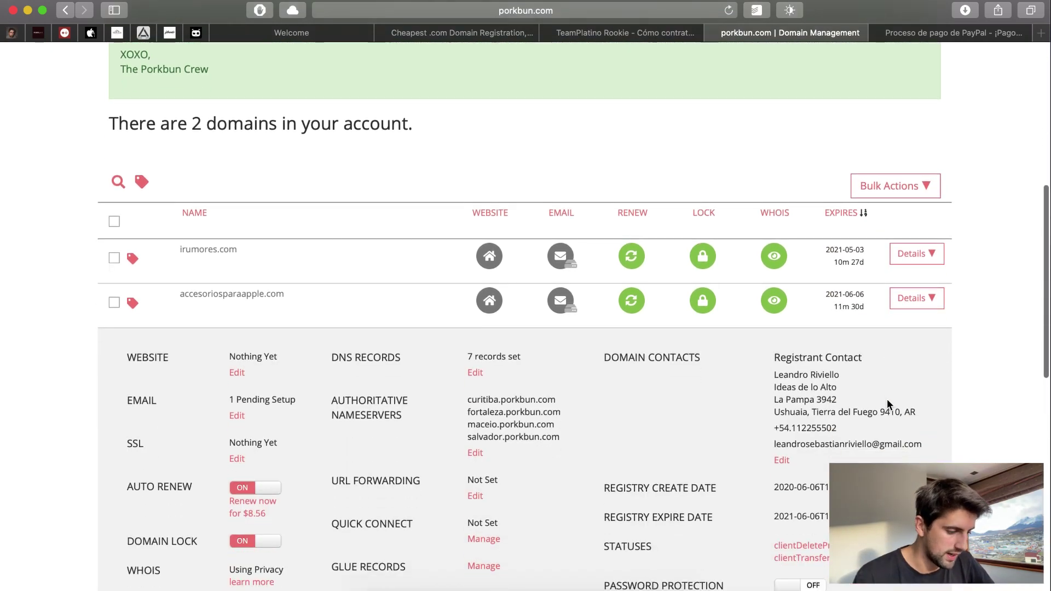
scroll(442, 317, "down", 3)
scroll(442, 317, "up", 3)
scroll(442, 317, "down", 3)
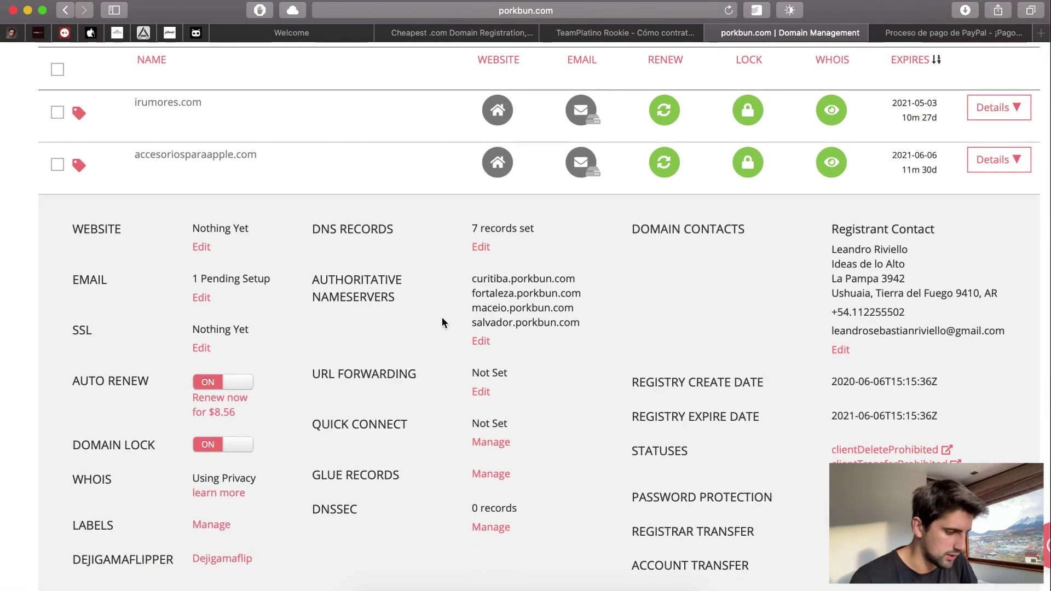
left_click(962, 31)
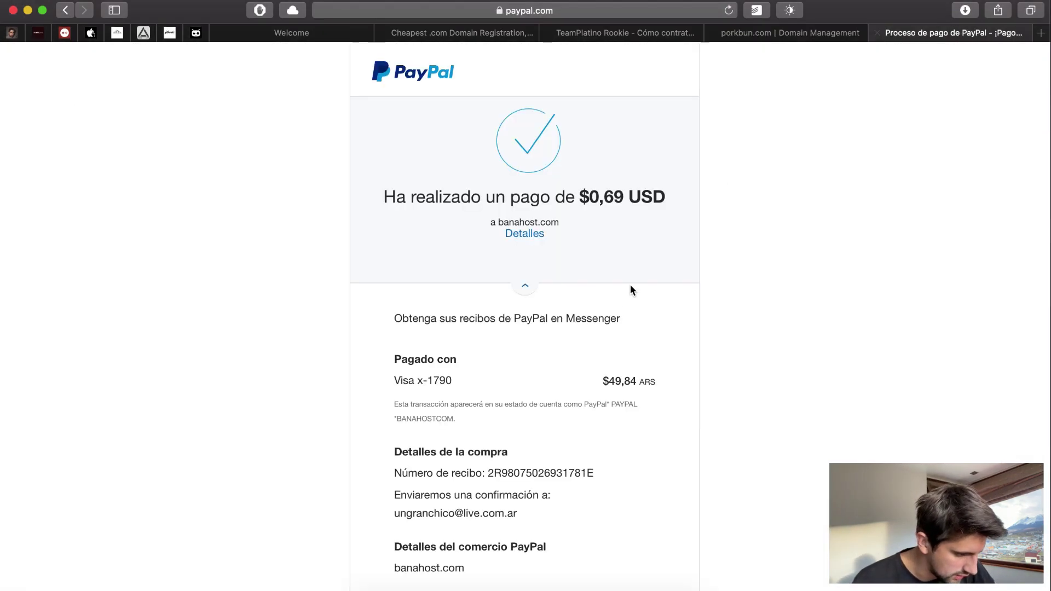
scroll(624, 292, "down", 3)
left_click(537, 541)
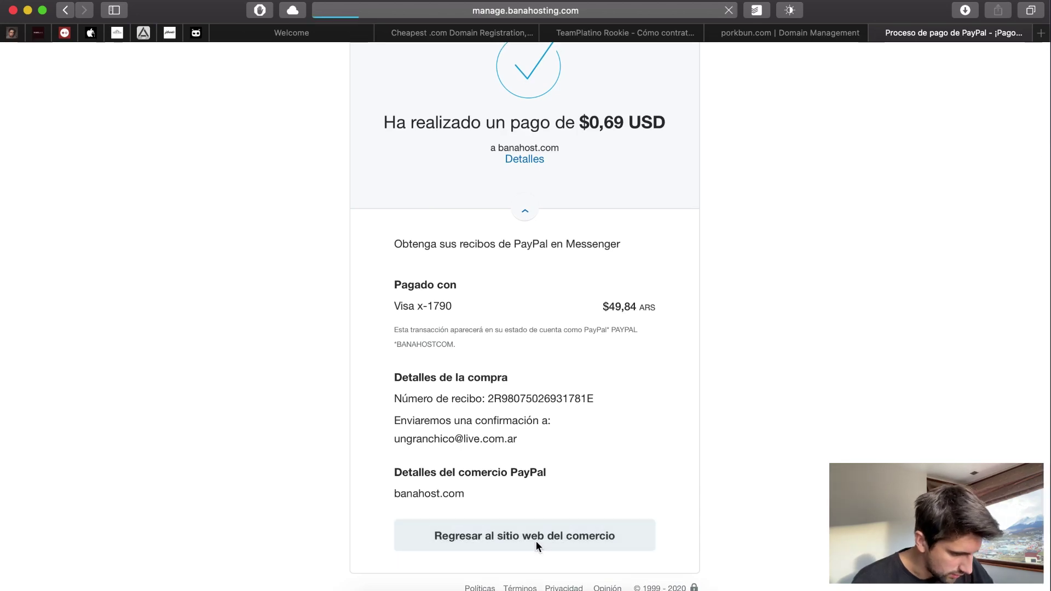
left_click(758, 33)
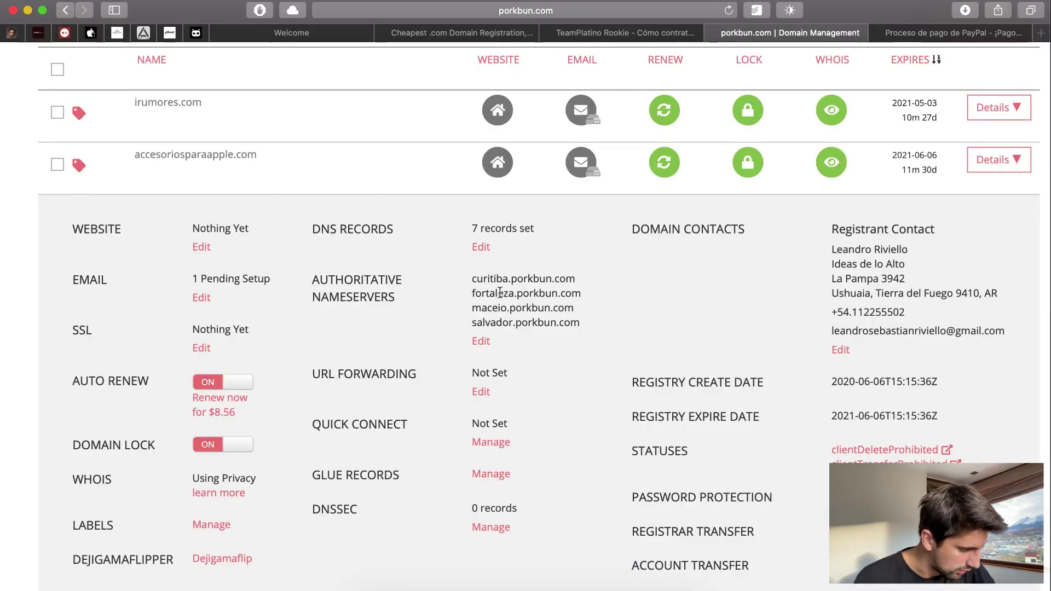
- Open the DNS records editor for accesoriosparaapple.com
scroll(128, 236, "up", 5)
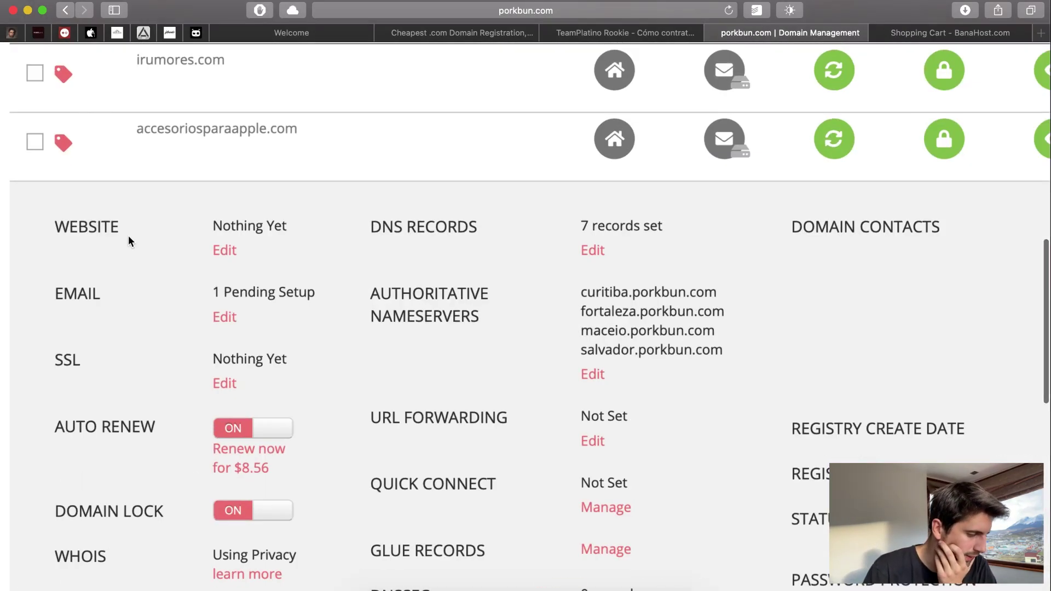
scroll(129, 237, "down", 3)
scroll(129, 236, "down", 2)
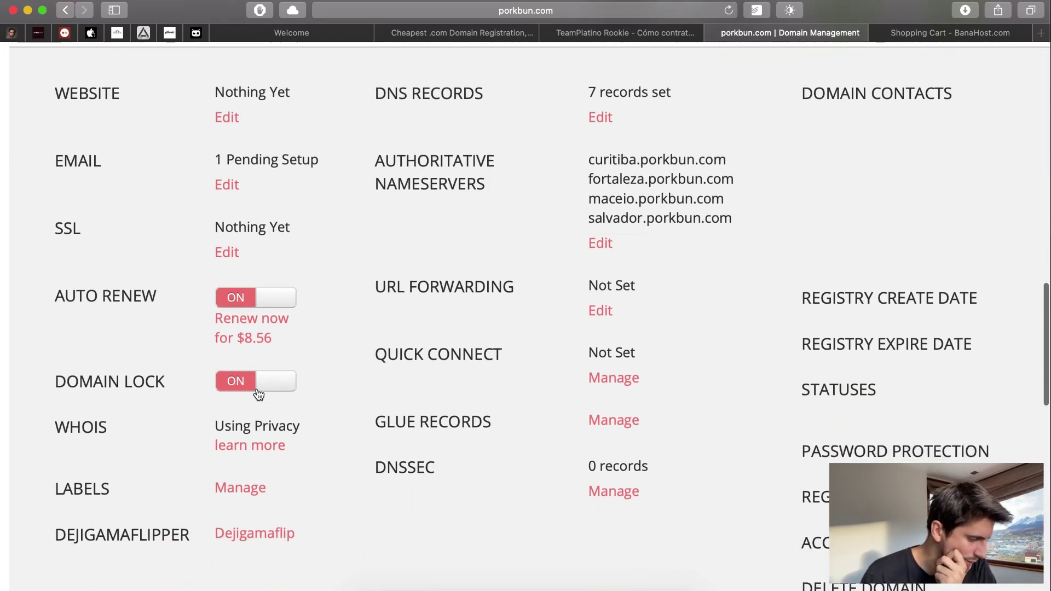
left_click(610, 120)
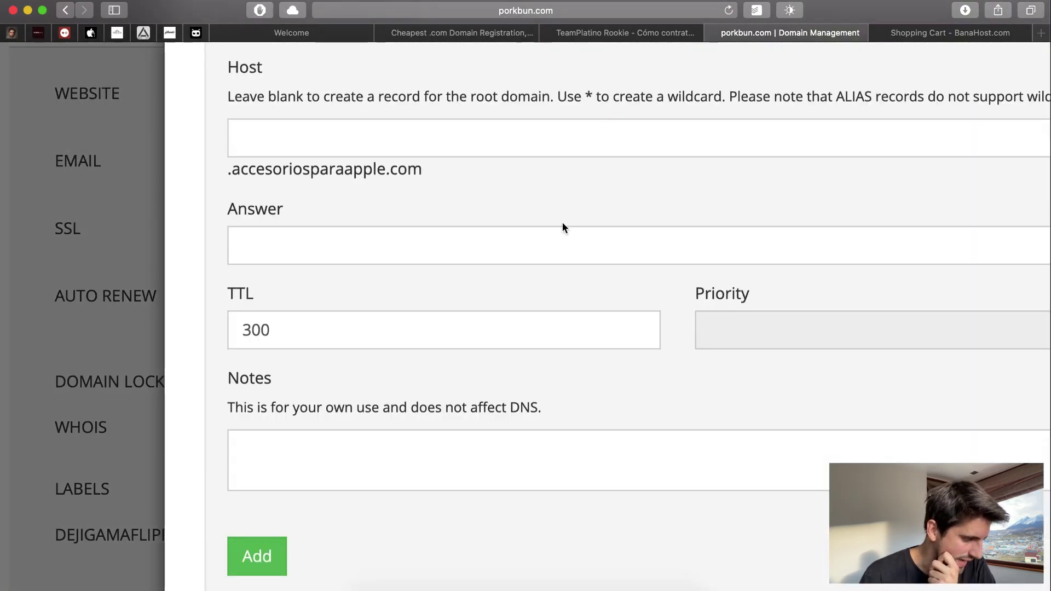
- Zoom the Porkbun page out and close the DNS records form
scroll(559, 237, "up", 3)
key("super+minus")
key("super+minus")
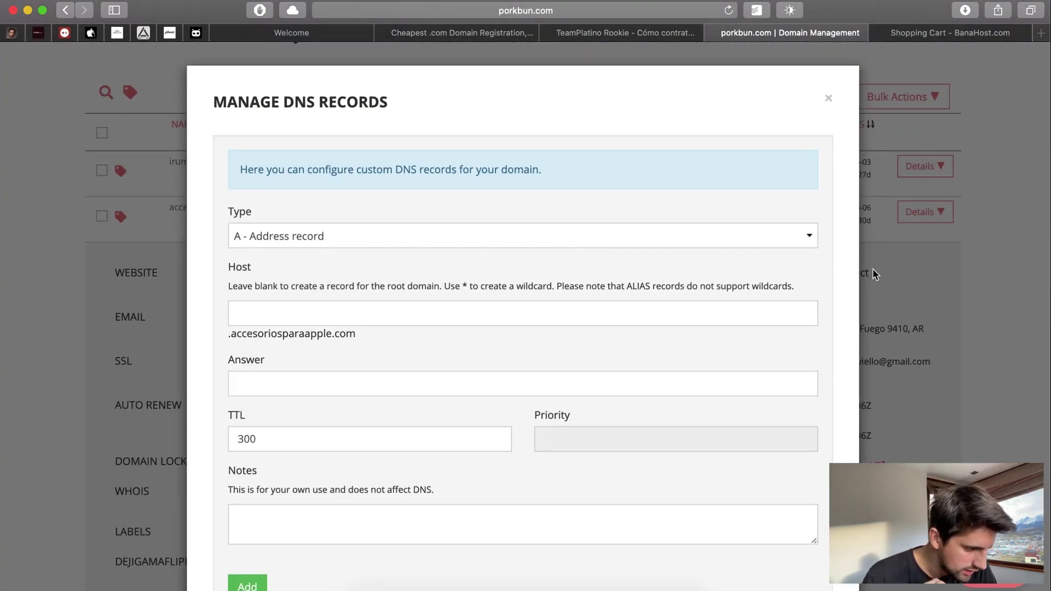
left_click(890, 275)
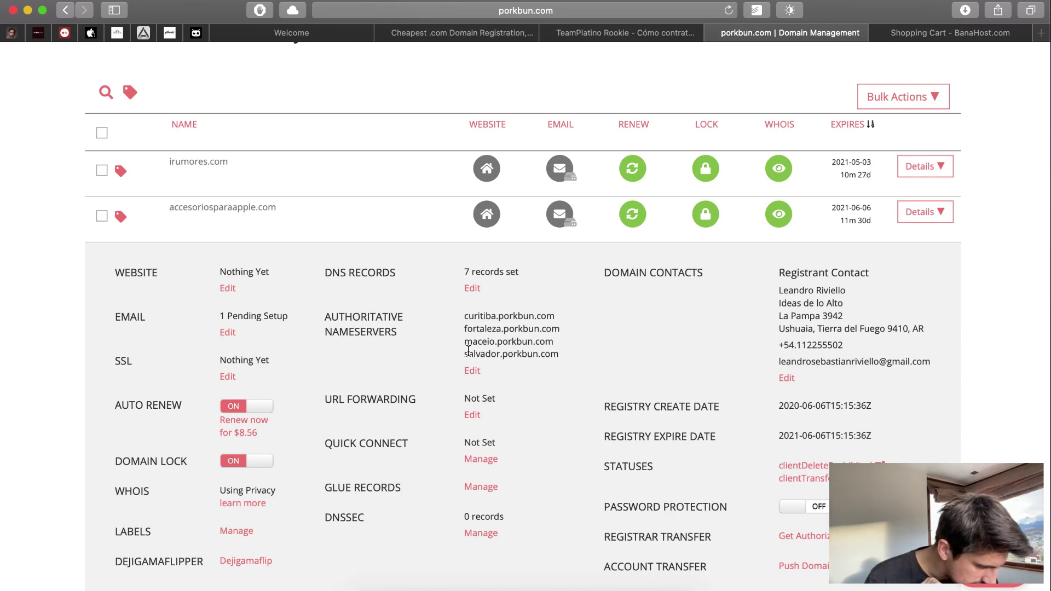
- Delete the four existing nameservers, then check the Bana Hosting order confirmation
scroll(468, 350, "down", 2)
left_click(473, 322)
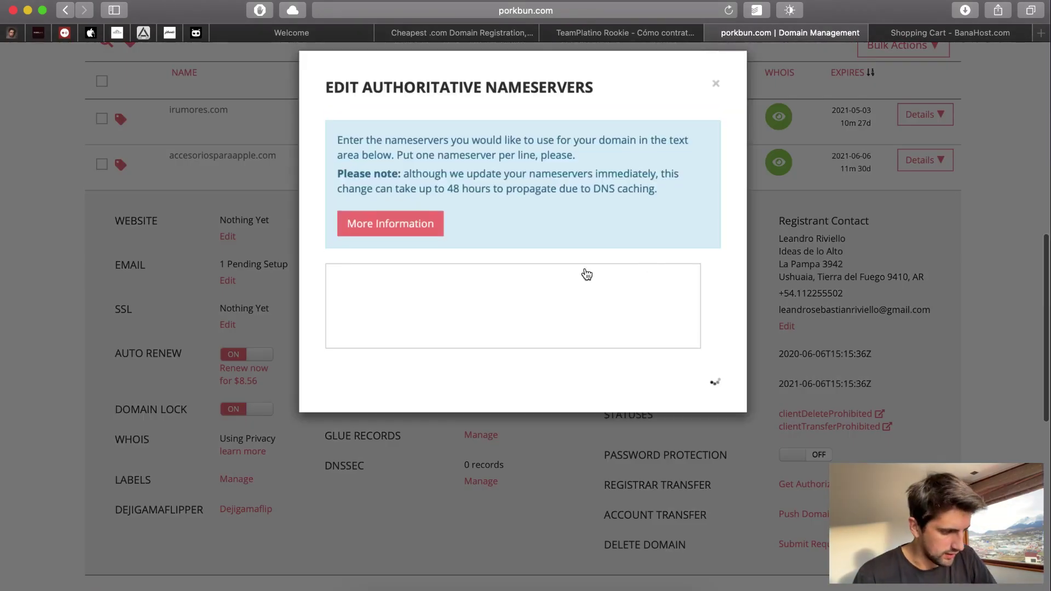
left_click_drag(566, 337, 234, 152)
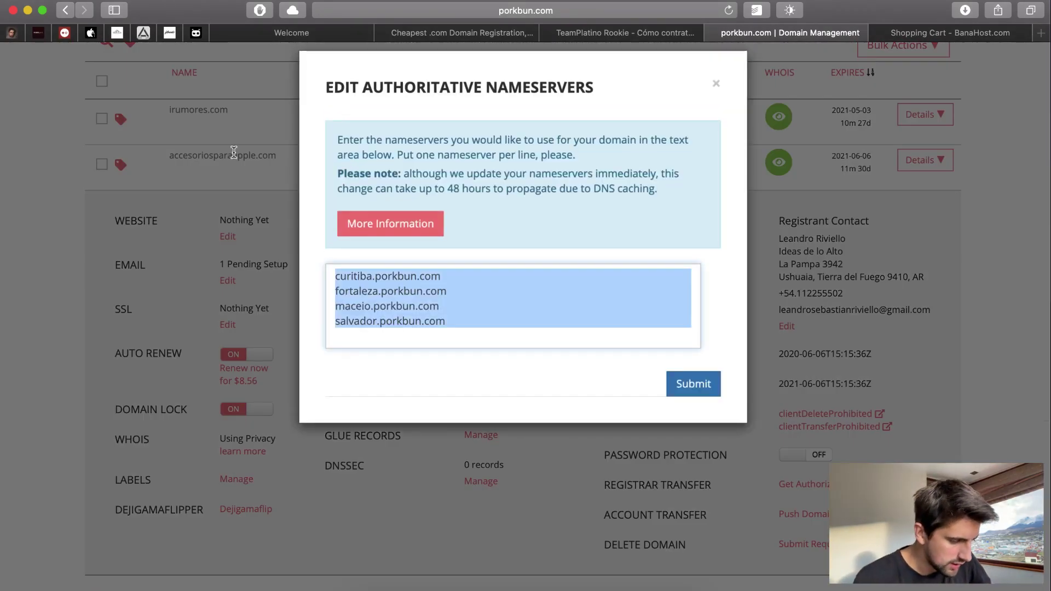
key("BackSpace")
left_click(908, 35)
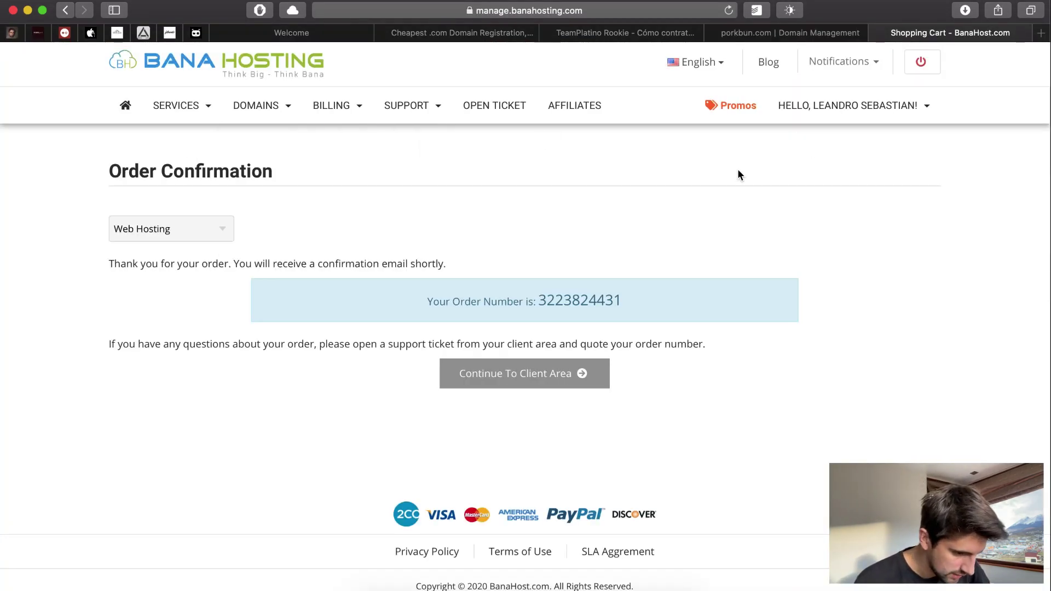
- Open My Products & Services and view the Pending Professional Deluxe plan for accesoriosparaapple.com
left_click(904, 109)
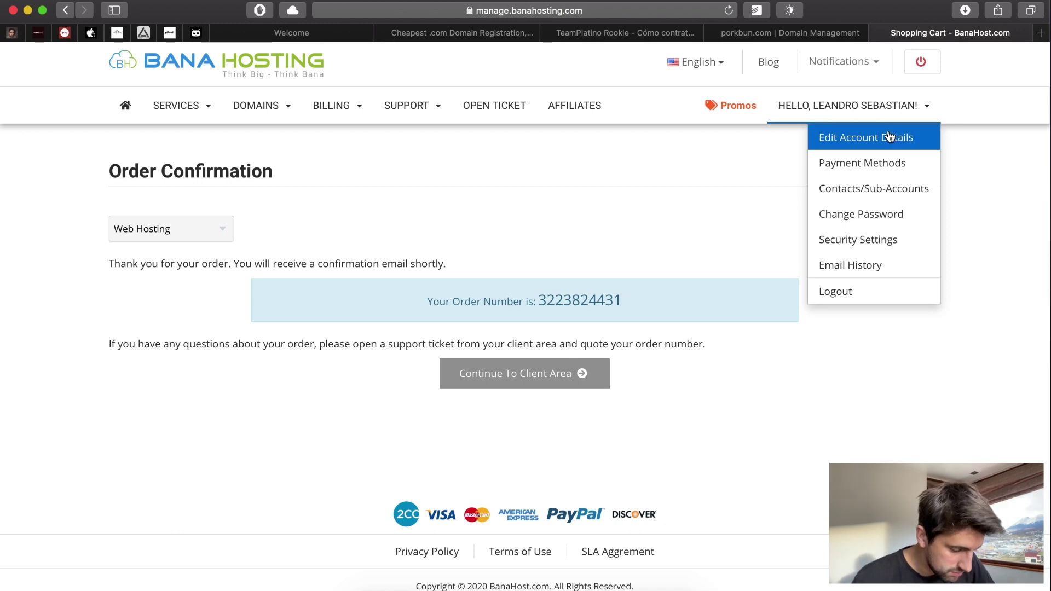
left_click(705, 165)
mouse_move(175, 110)
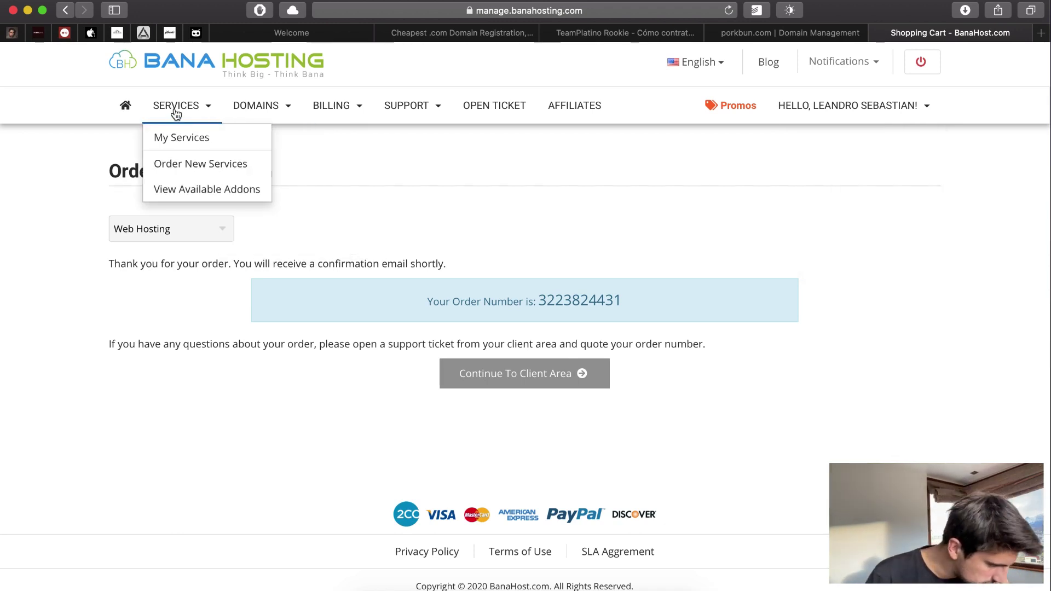
left_click(180, 136)
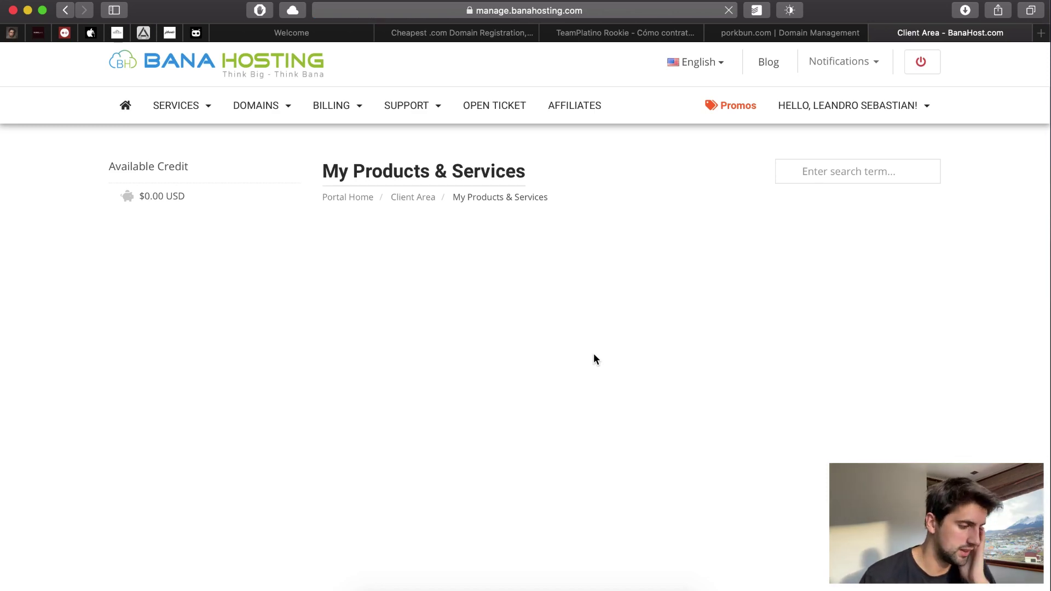
scroll(488, 350, "up", 3)
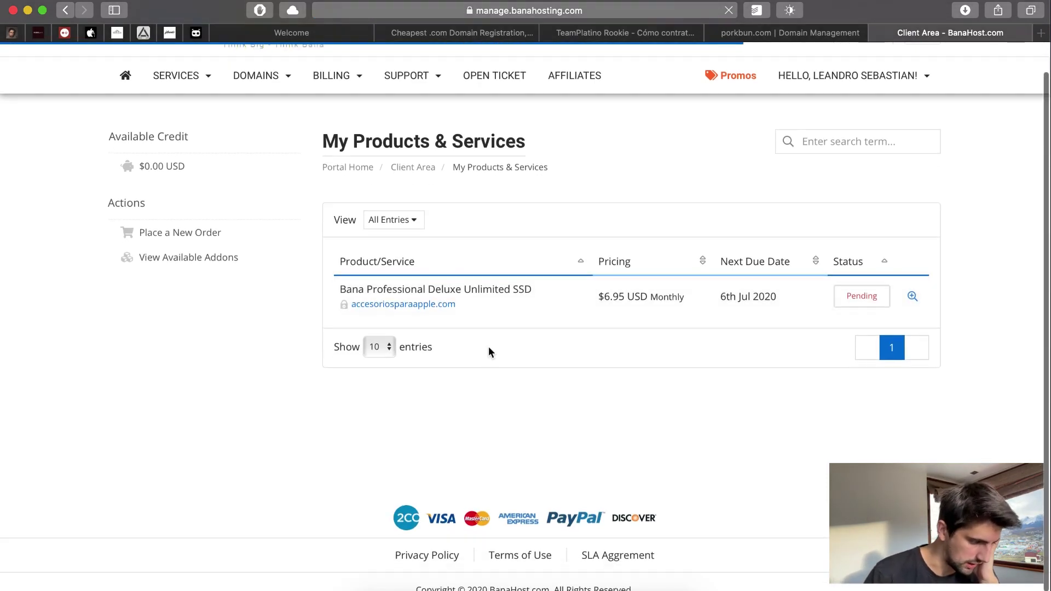
left_click(488, 284)
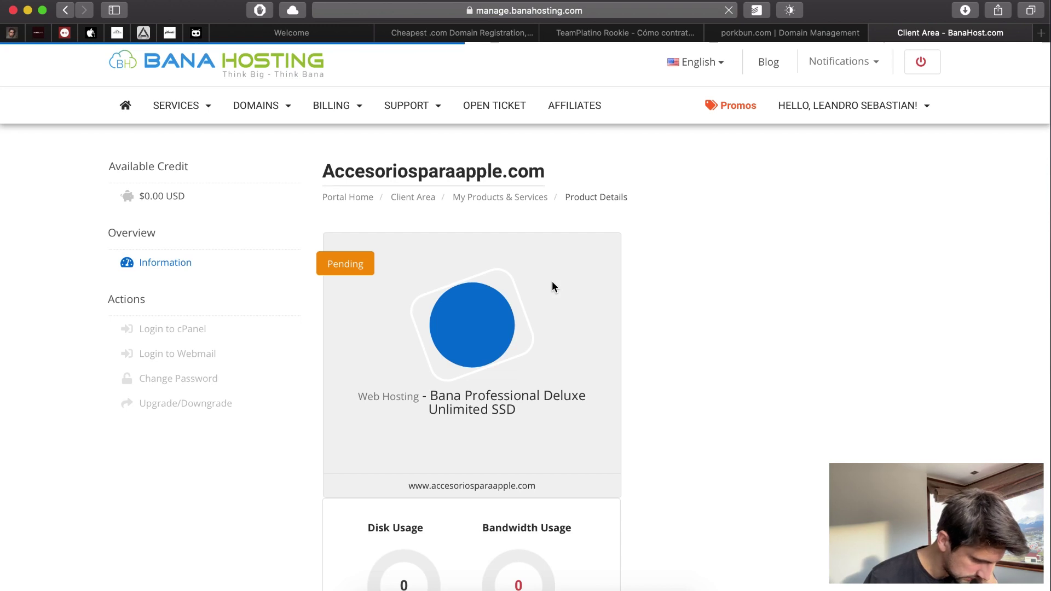
scroll(553, 286, "down", 2)
scroll(553, 286, "up", 2)
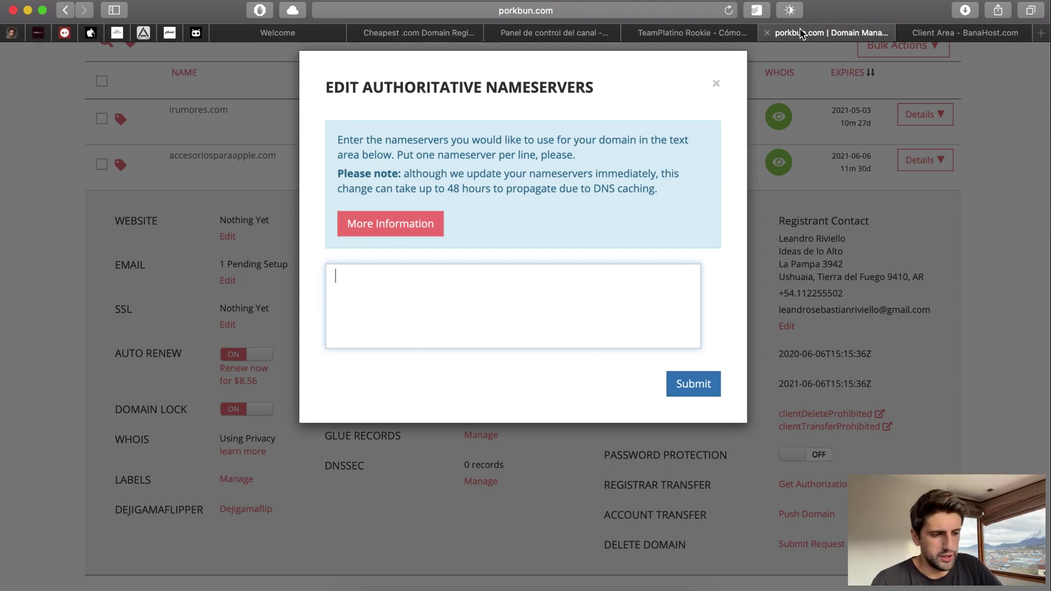
- Copy ns310.banahosting.com from Bana Hosting's New Account Information email in Spark
left_click(525, 583)
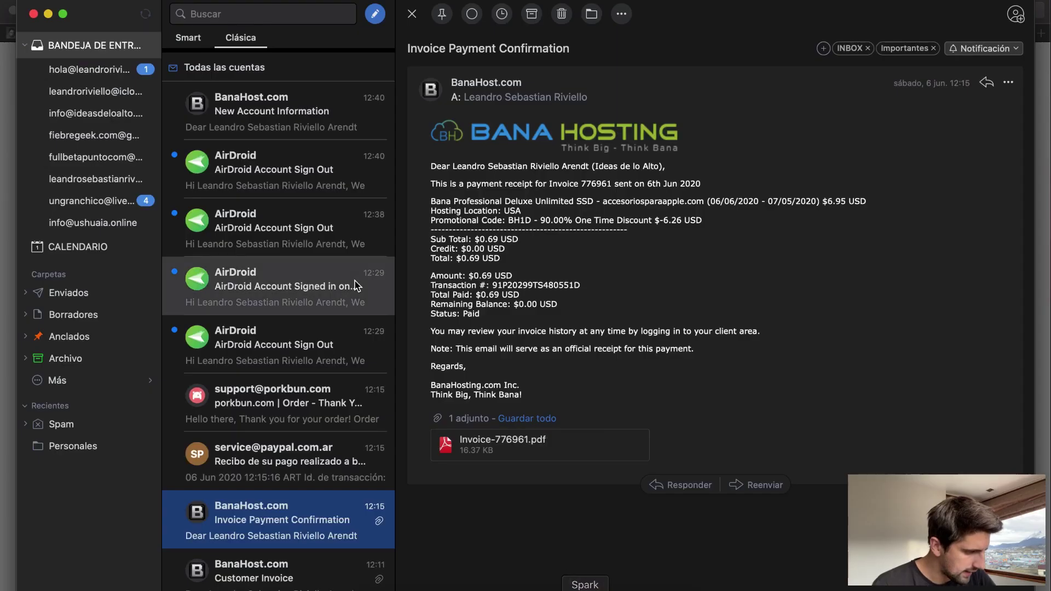
left_click(336, 124)
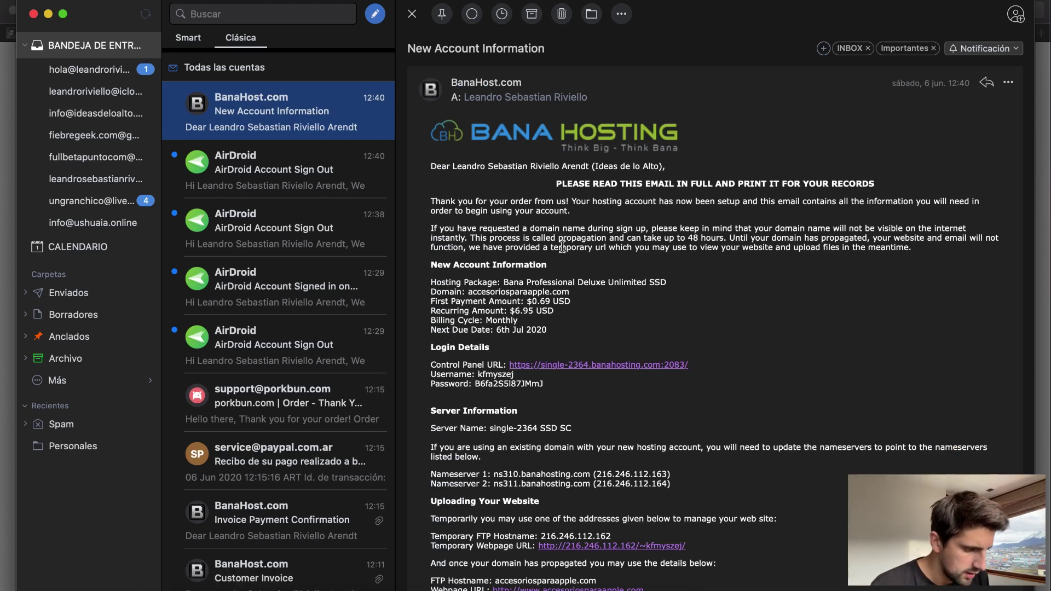
left_click_drag(627, 186, 772, 183)
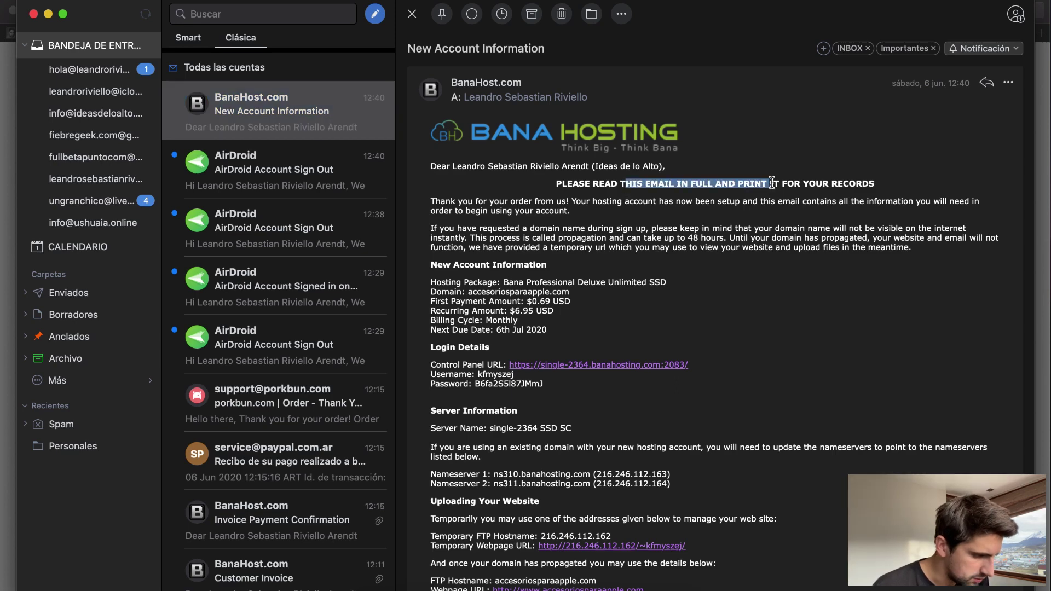
scroll(586, 405, "down", 3)
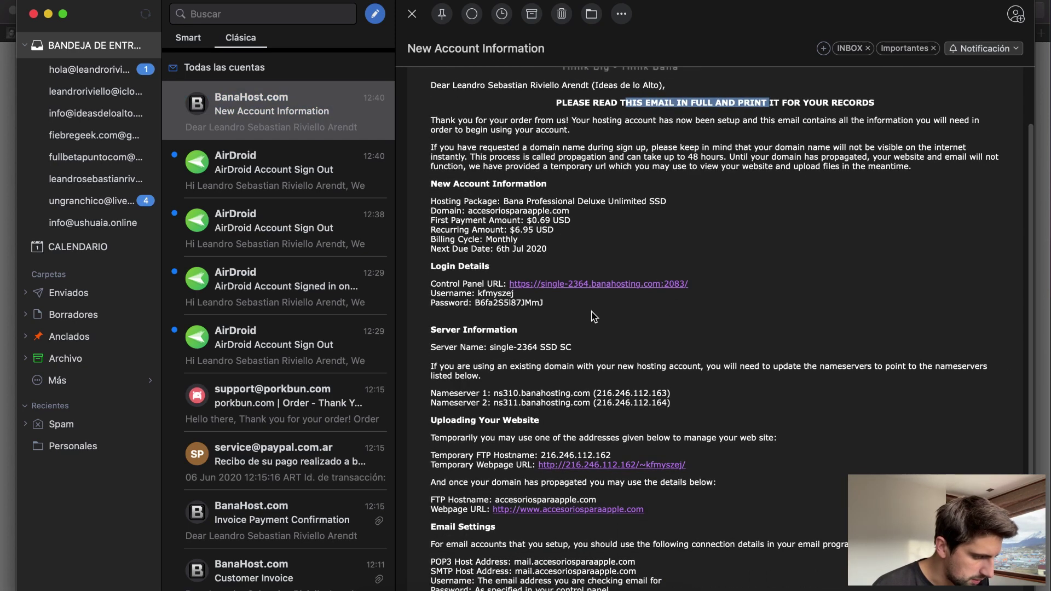
scroll(586, 405, "down", 2)
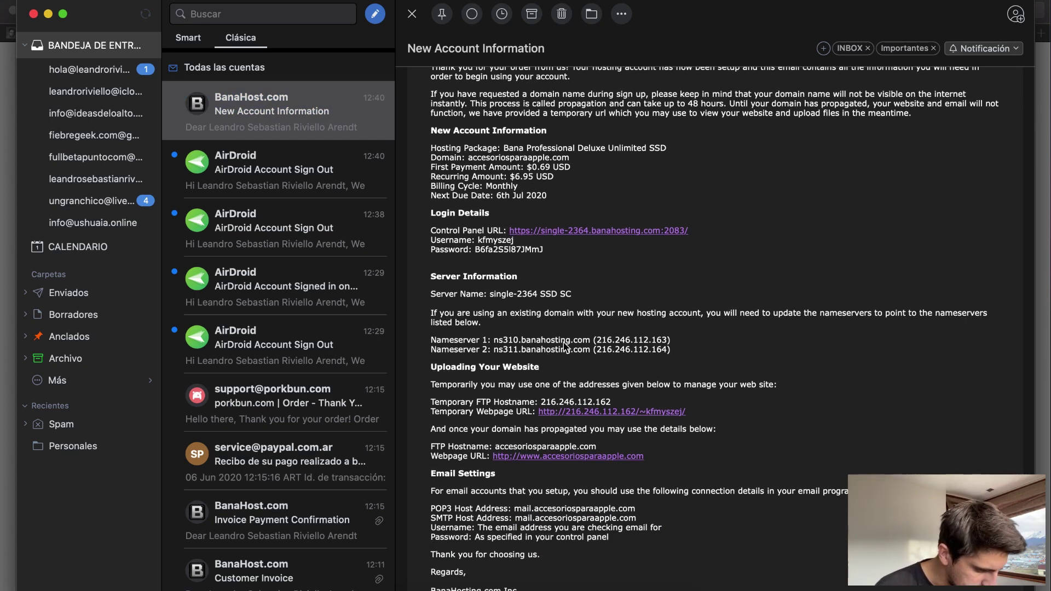
left_click_drag(590, 340, 497, 342)
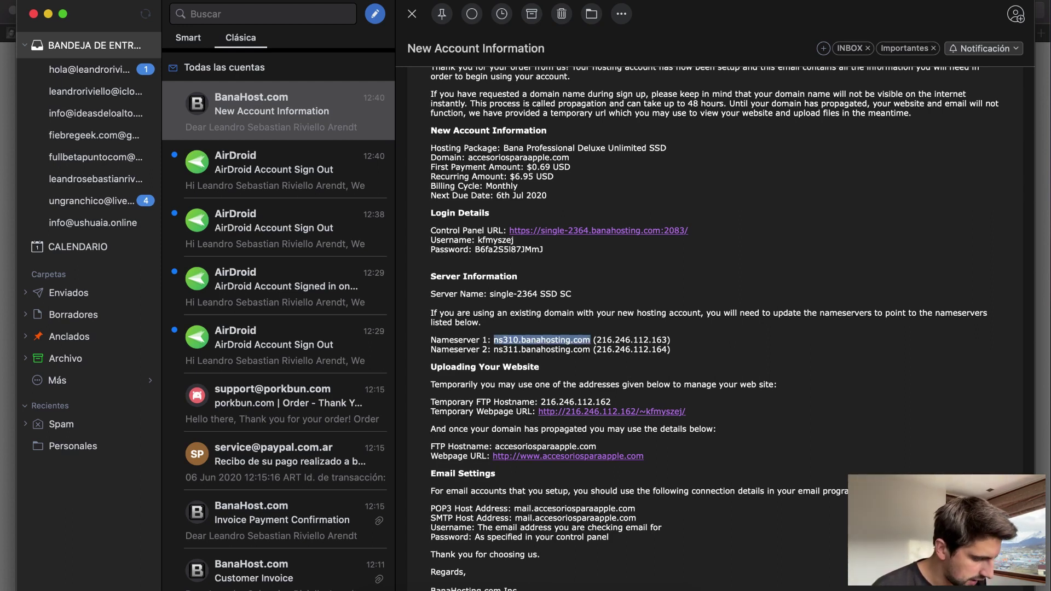
key("super+Tab")
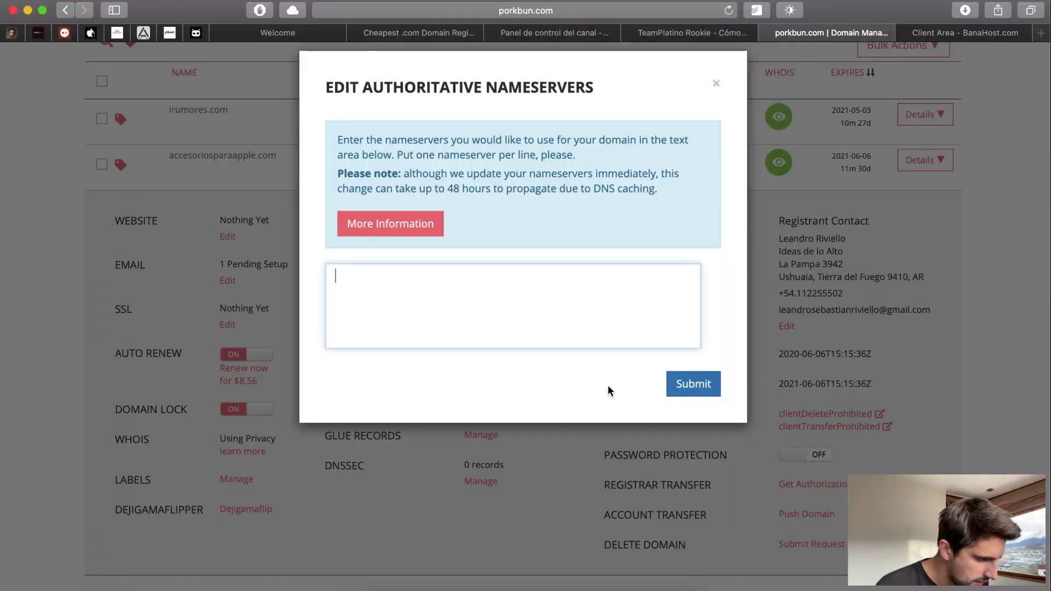
- Log back in to the Bana Hosting client area using saved credentials and the reCAPTCHA
scroll(574, 219, "up", 10)
left_click(728, 10)
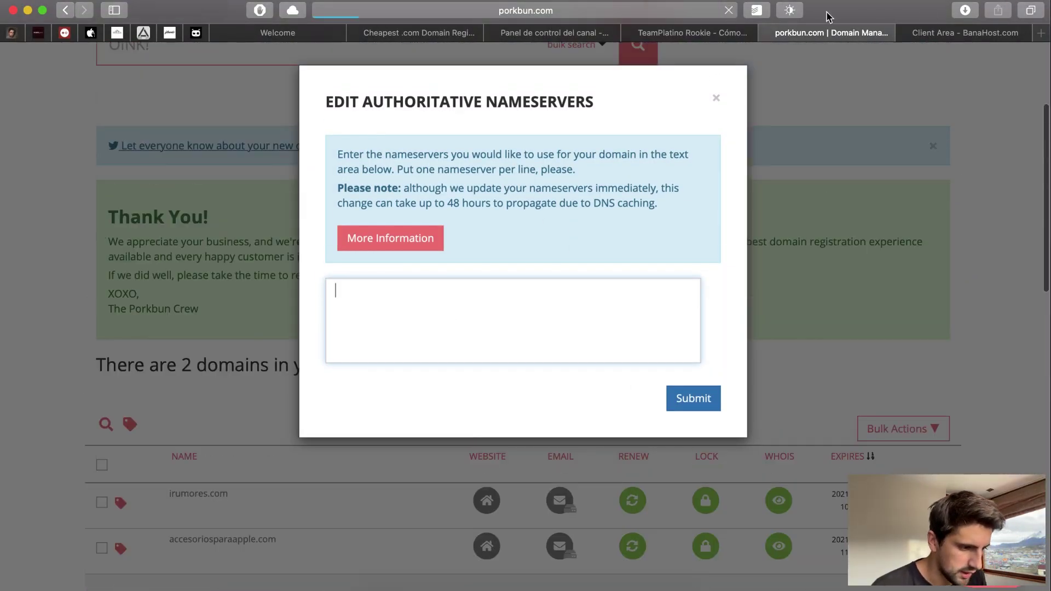
left_click(979, 35)
left_click(728, 10)
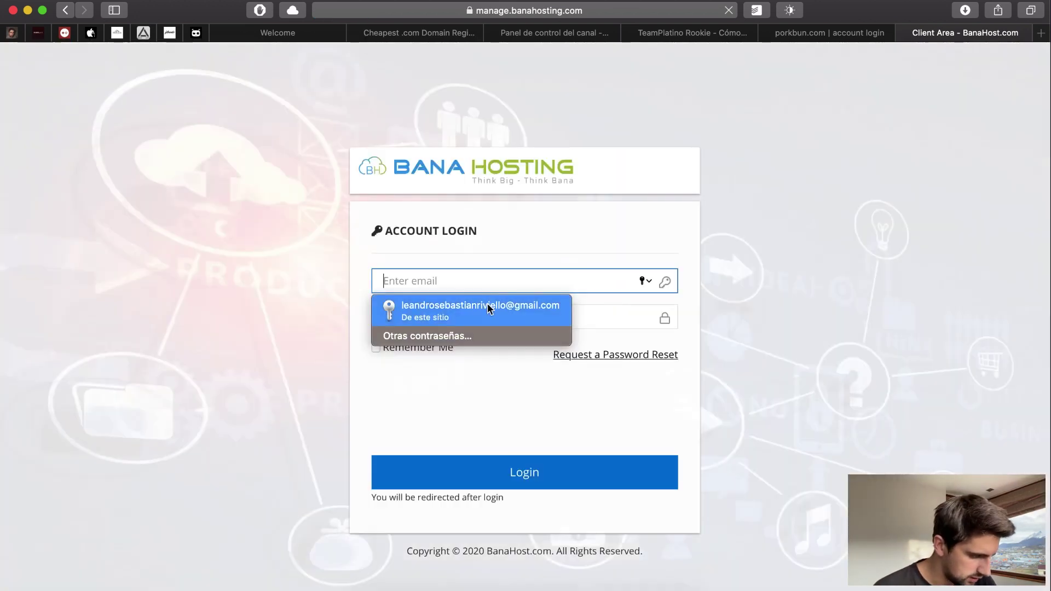
left_click(488, 306)
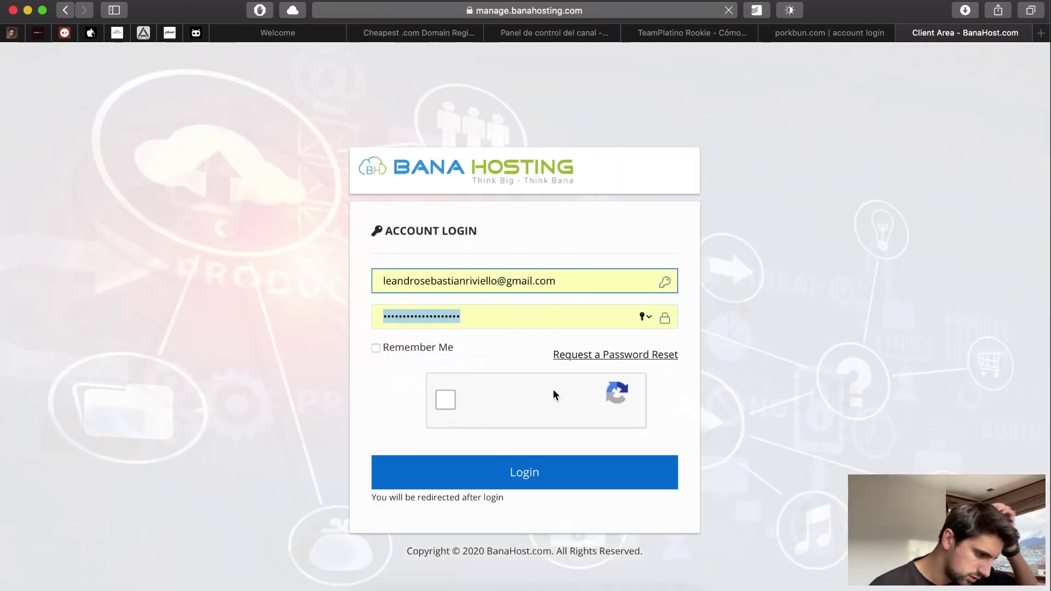
left_click(525, 469)
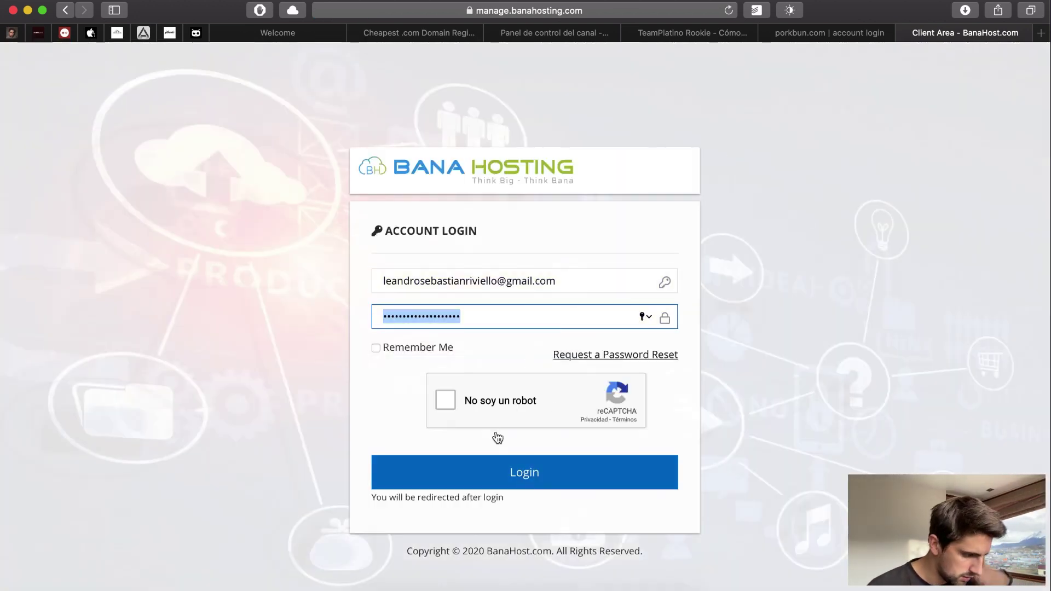
left_click(449, 403)
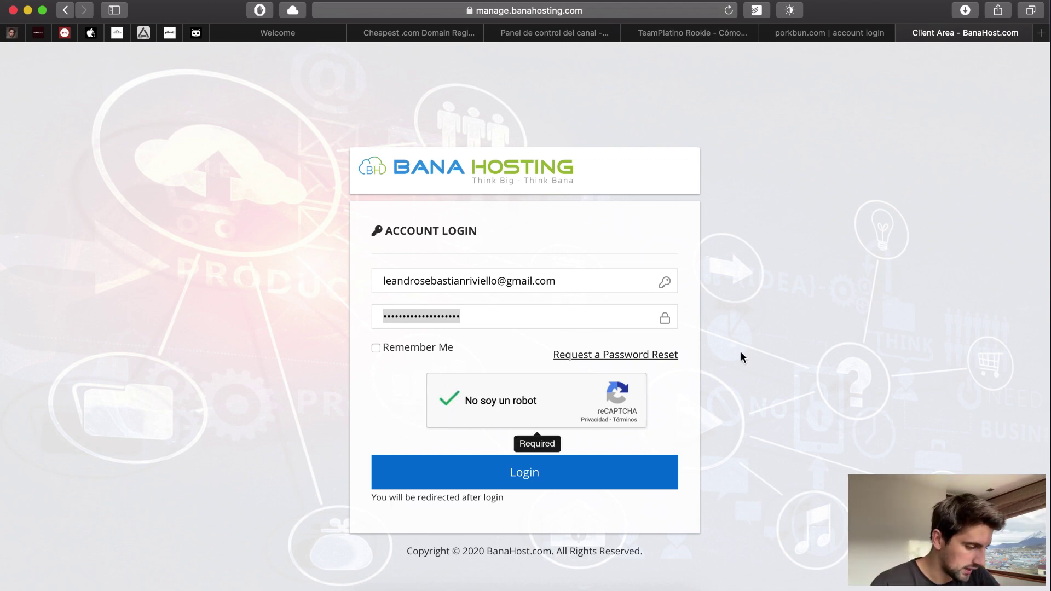
left_click(579, 469)
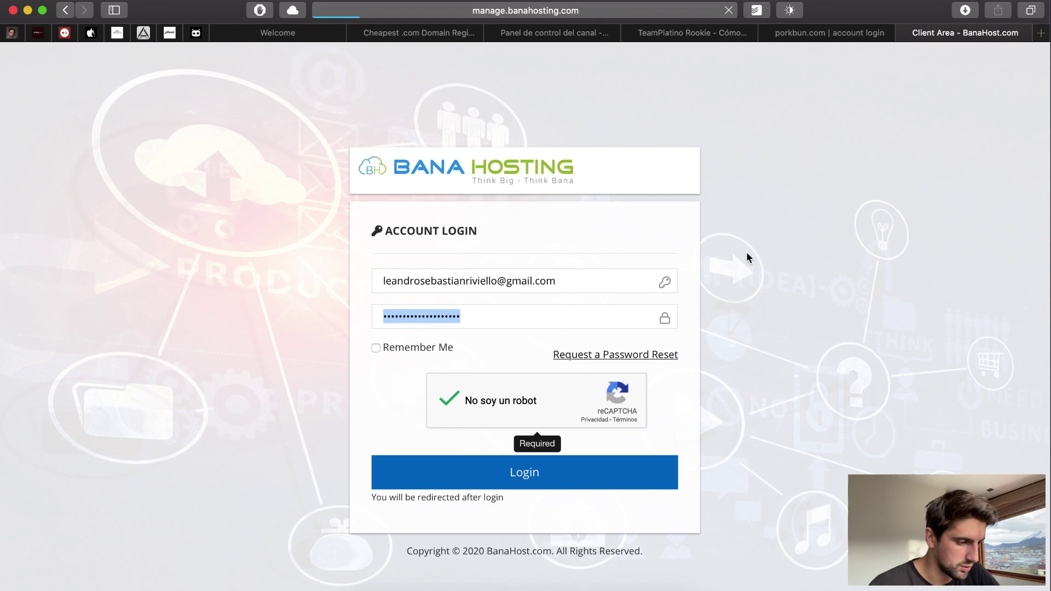
- Sign in to Porkbun with the saved account
left_click(849, 34)
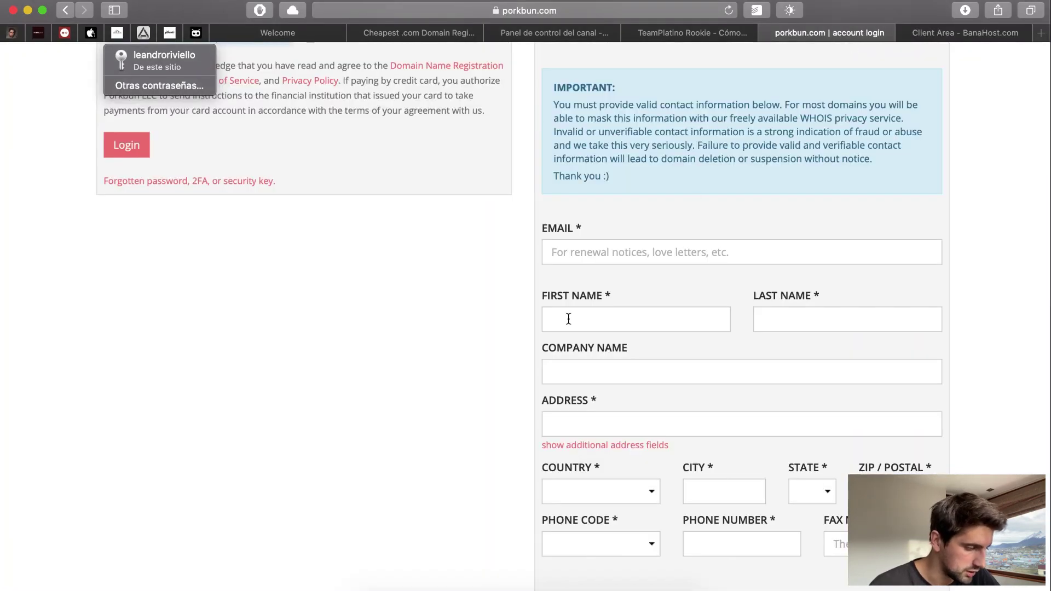
scroll(569, 319, "up", 3)
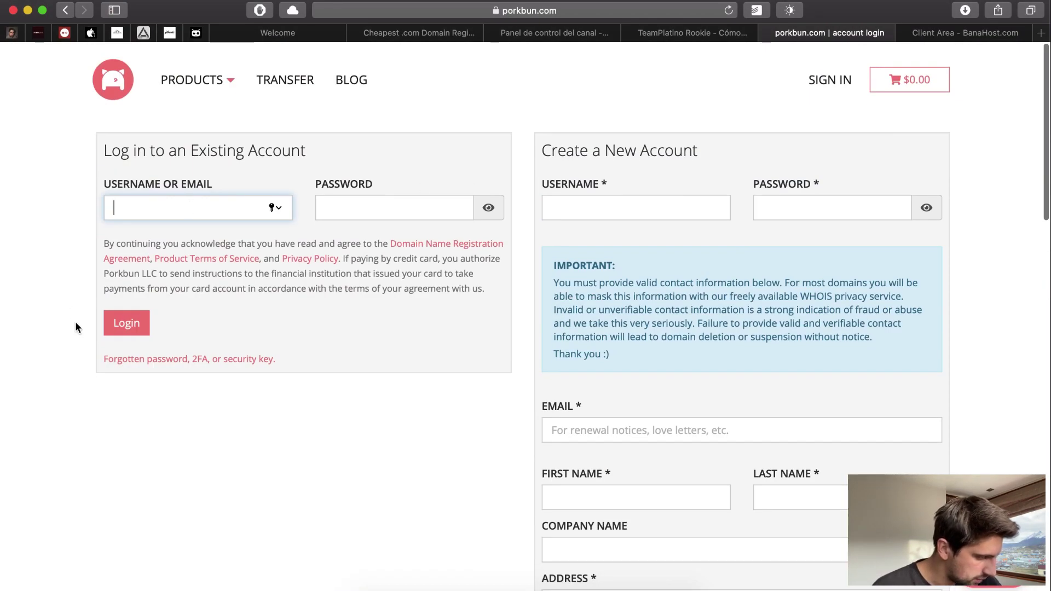
left_click(277, 209)
left_click(186, 235)
left_click(126, 323)
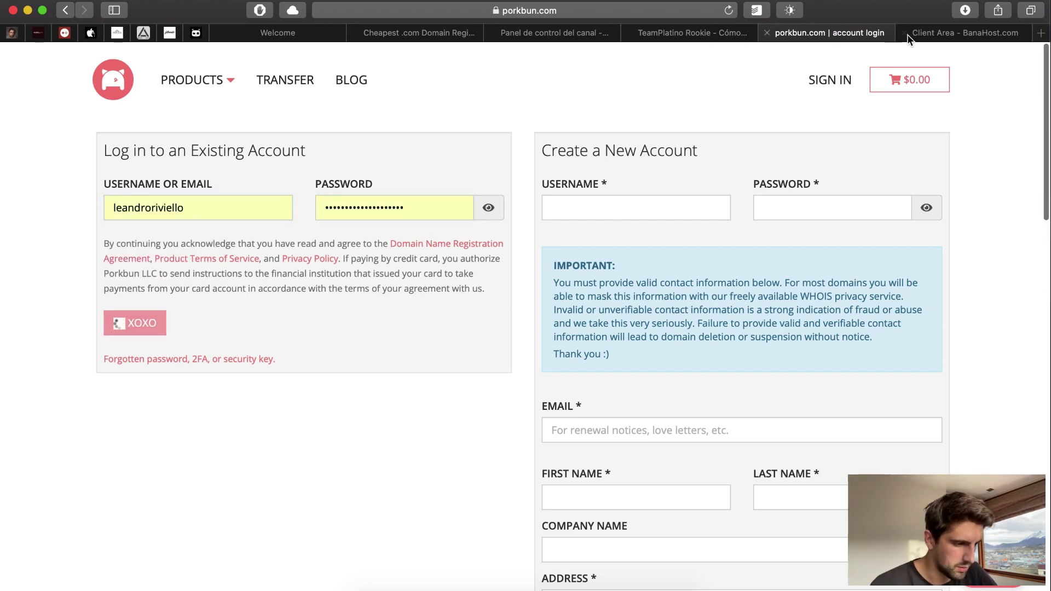
- Confirm the accesoriosparaapple.com hosting plan is Active, then return to Porkbun's domain management
left_click(925, 35)
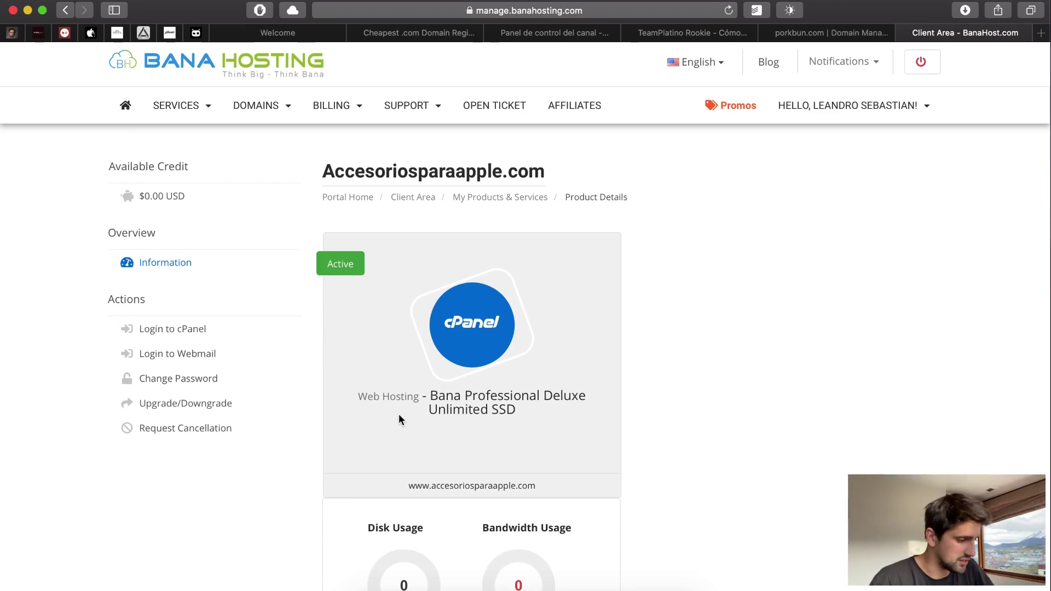
scroll(513, 375, "down", 10)
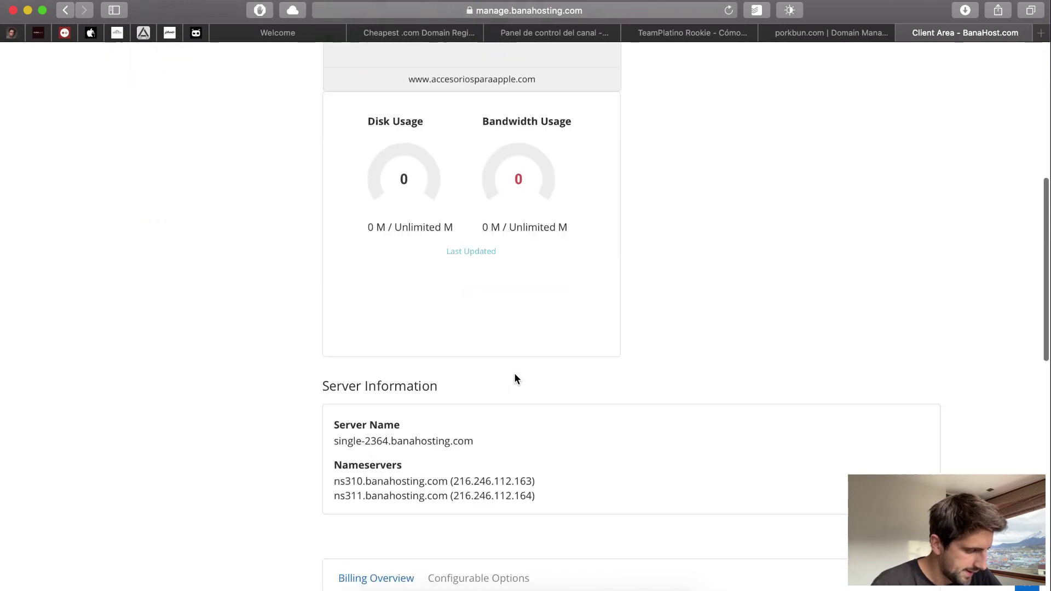
scroll(515, 378, "up", 10)
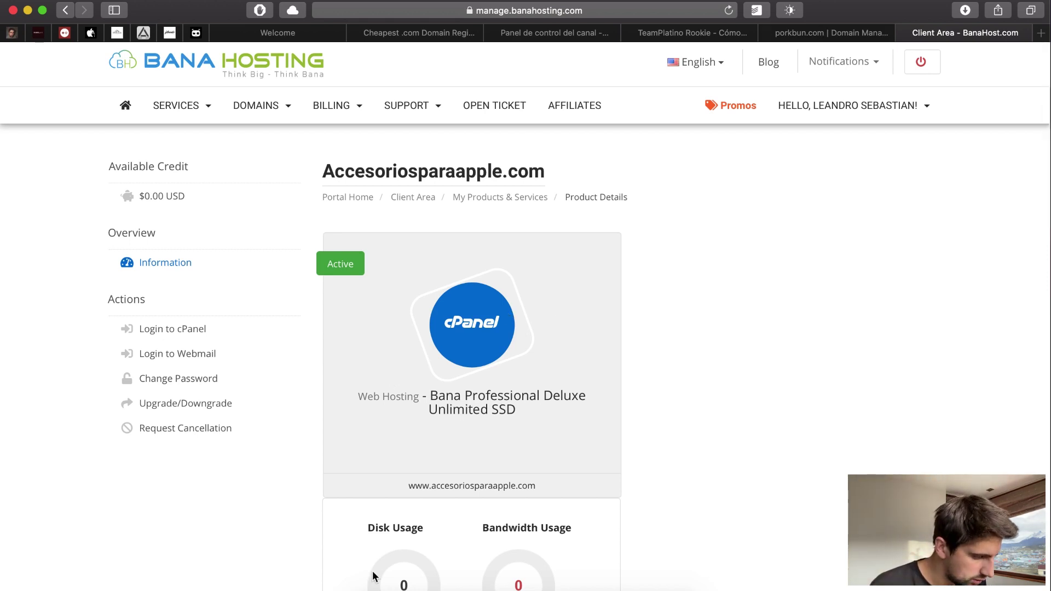
key("super+Tab")
key("super+Tab")
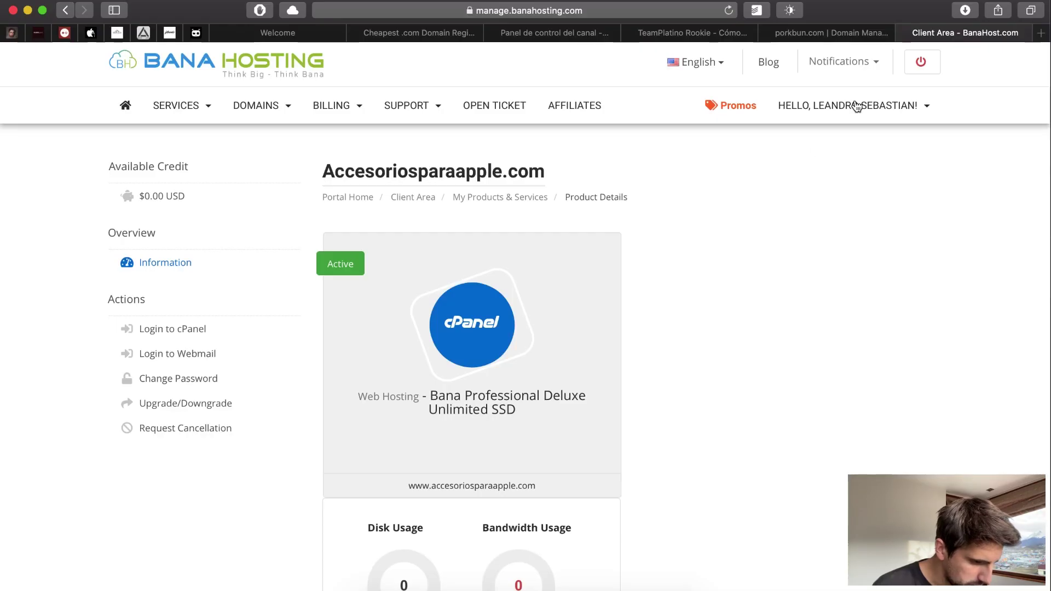
left_click(820, 38)
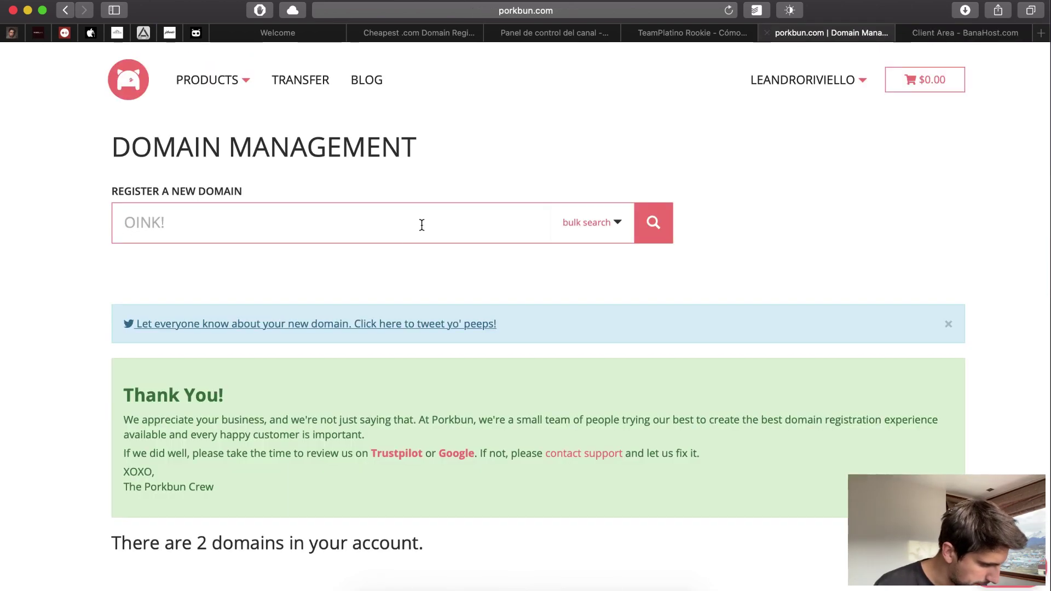
- Scroll to accesoriosparaapple.com in the domains table and open its Authoritative Nameservers editor
scroll(408, 204, "down", 3)
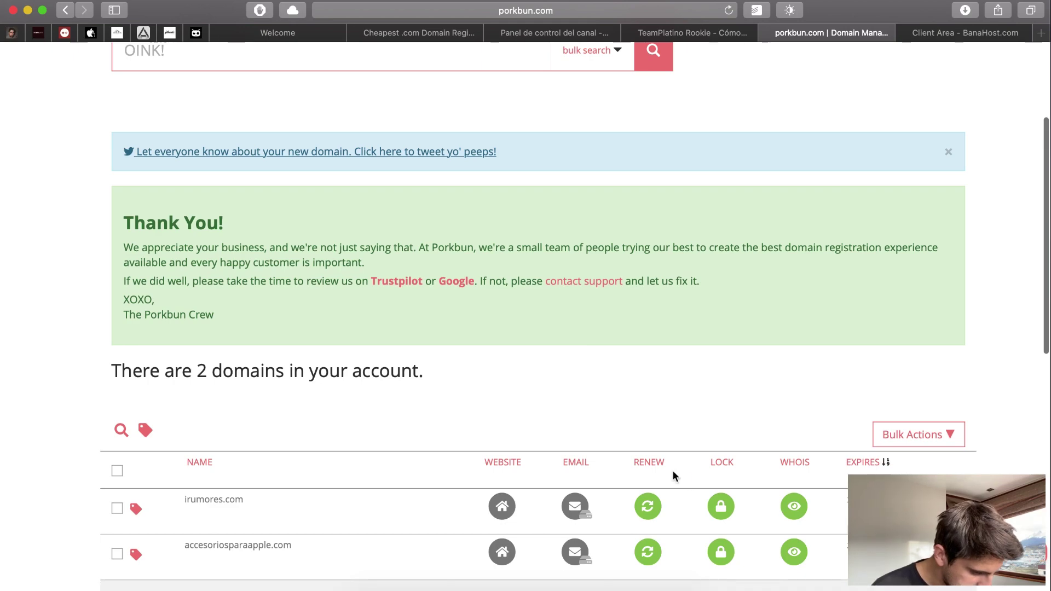
scroll(673, 473, "down", 6)
scroll(675, 477, "down", 3)
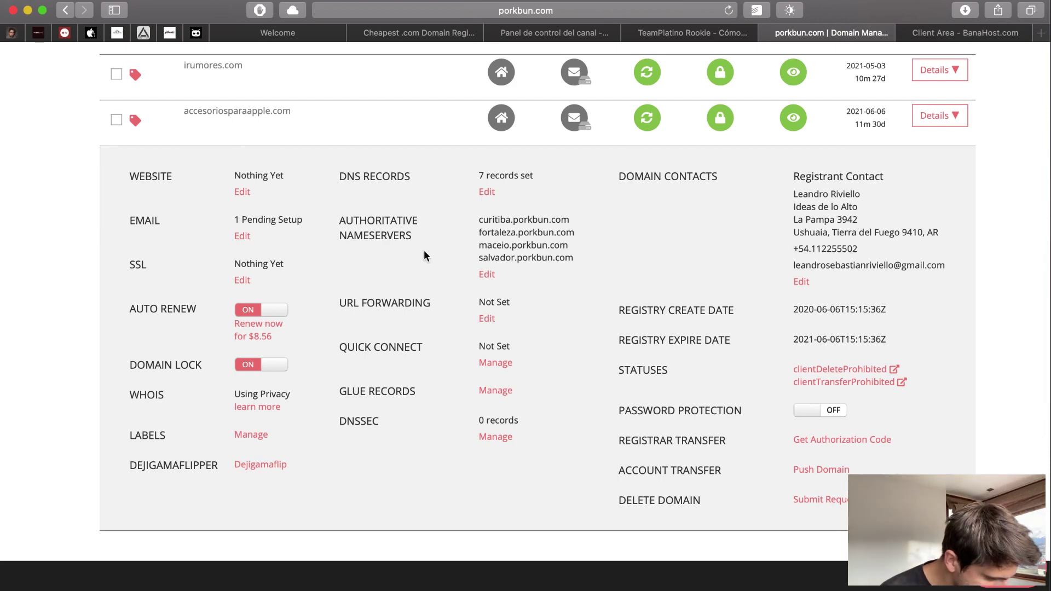
left_click(496, 271)
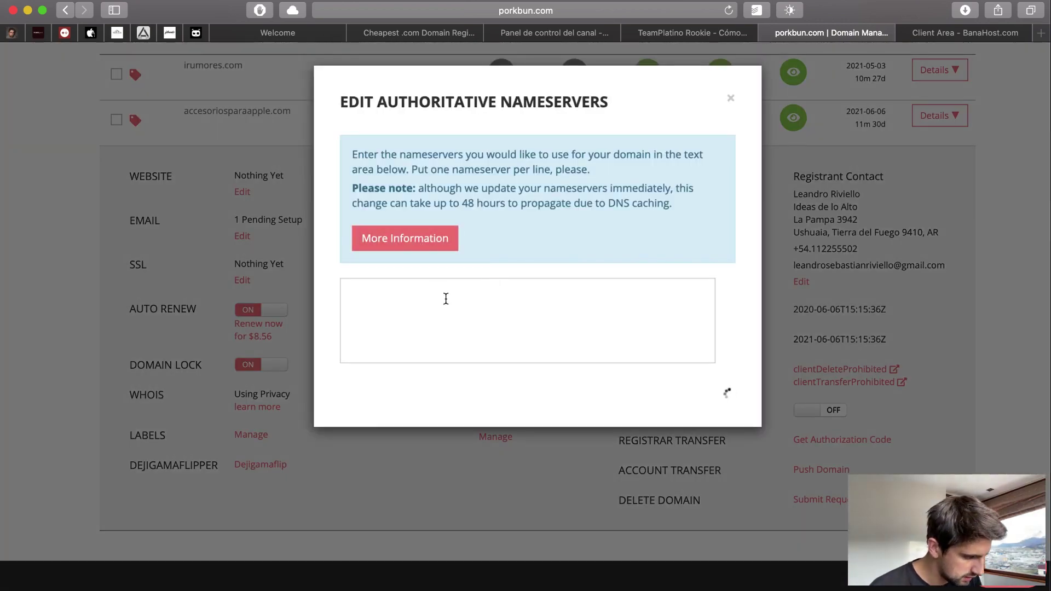
- Replace the Porkbun nameservers with ns311.banahosting.com copied from the email and submit
key("shift+Up")
key("shift+Up")
key("shift+Up")
key("shift+Up")
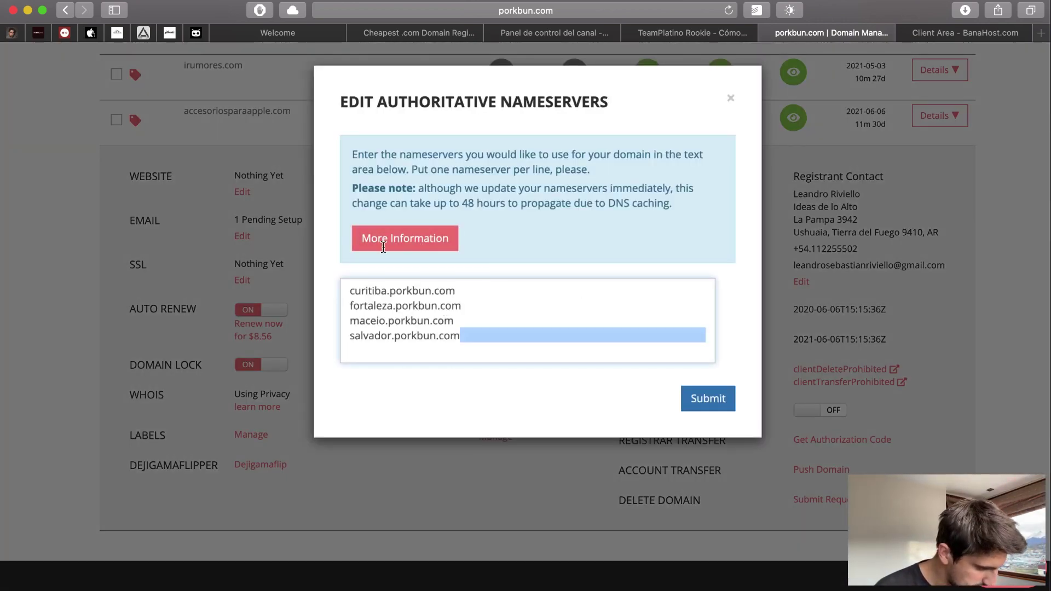
key("BackSpace")
type("ns310.banahosting.com")
key("super+Tab")
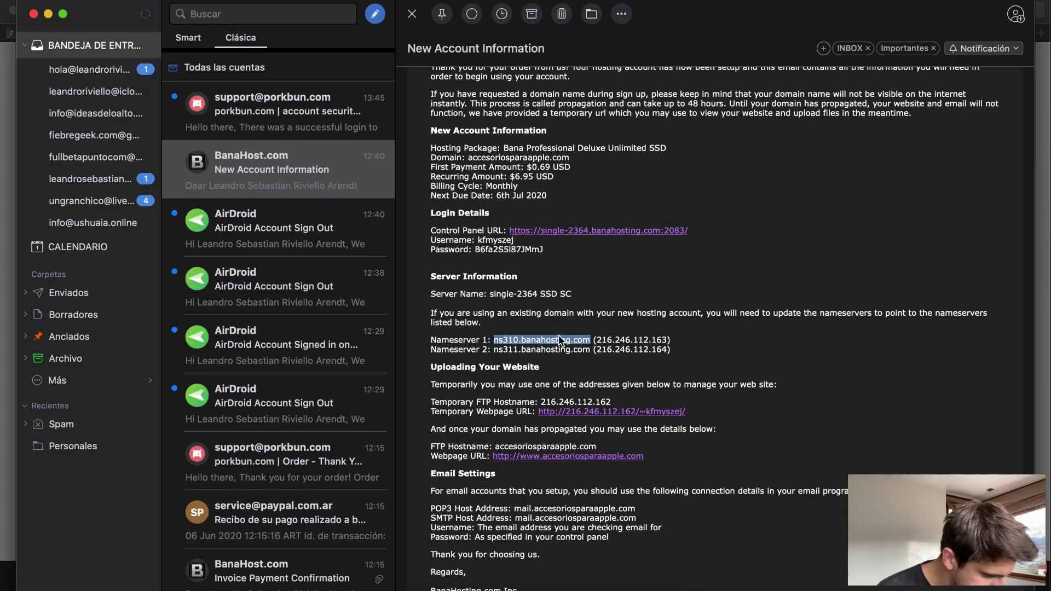
left_click_drag(590, 351, 590, 351)
key("super+c")
left_click(507, 353)
key("super+Tab")
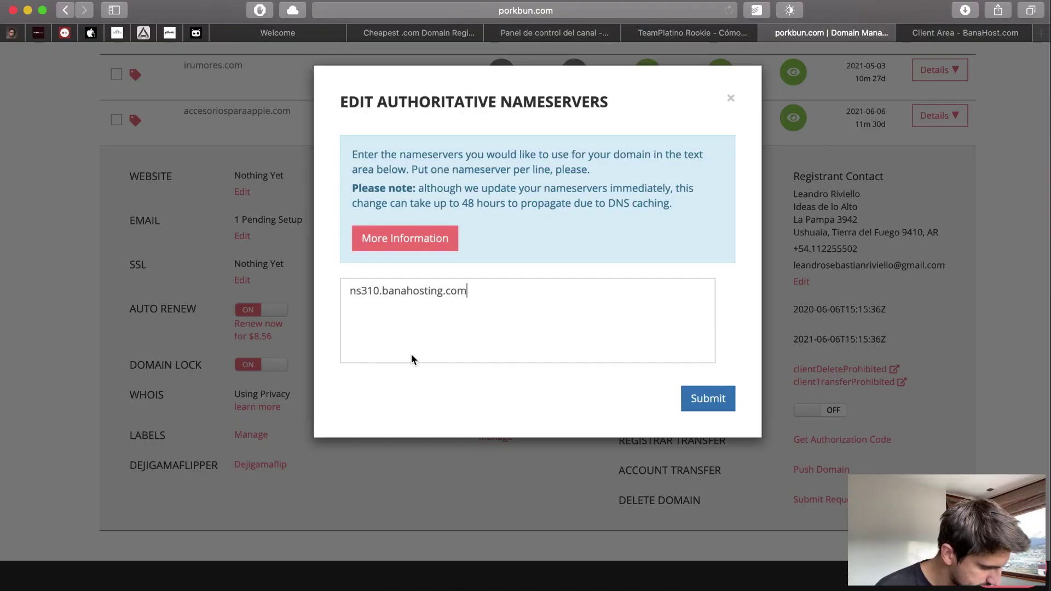
left_click(412, 353)
key("super+v")
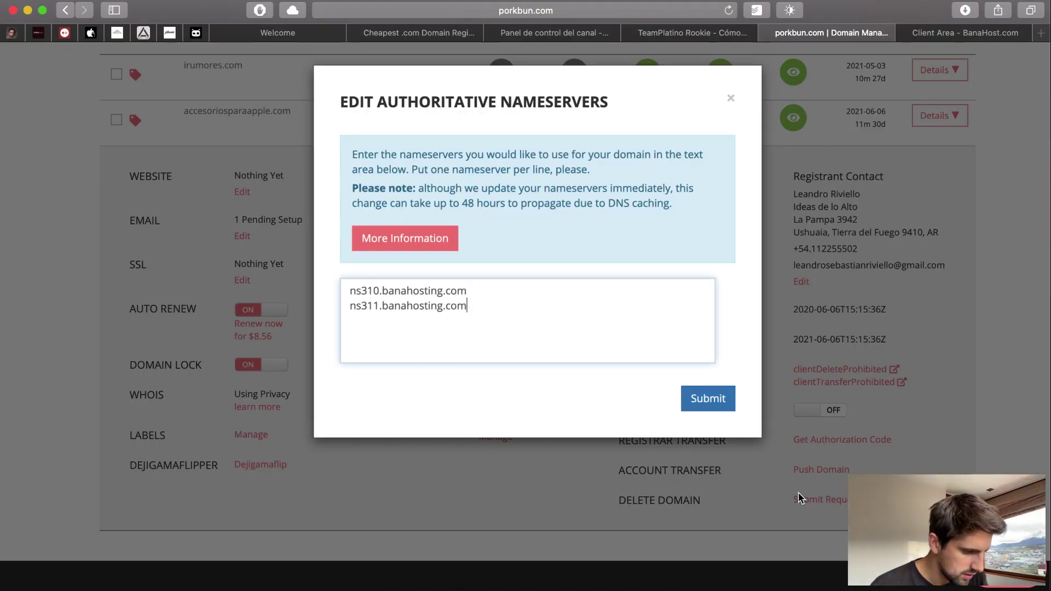
left_click(721, 398)
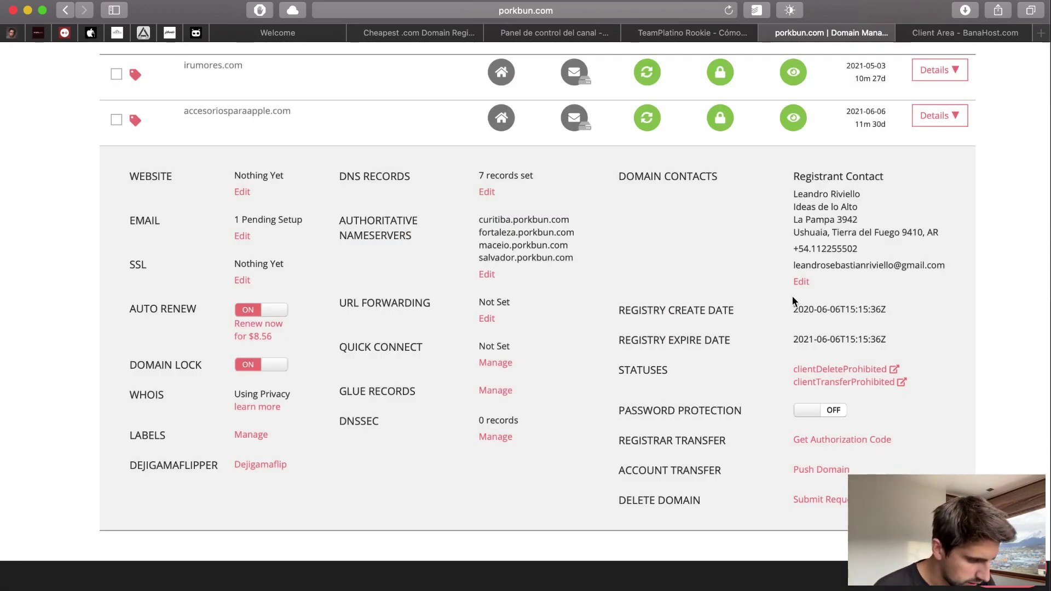
- Reopen the editor and enter ns310.banahosting.com above ns311.banahosting.com
left_click(487, 275)
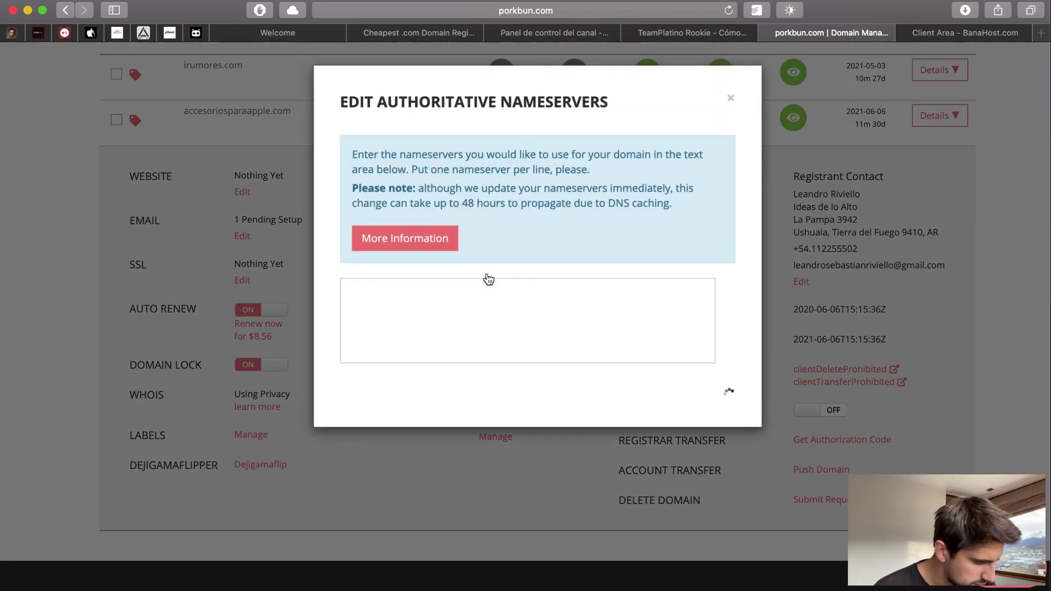
left_click_drag(536, 335, 285, 248)
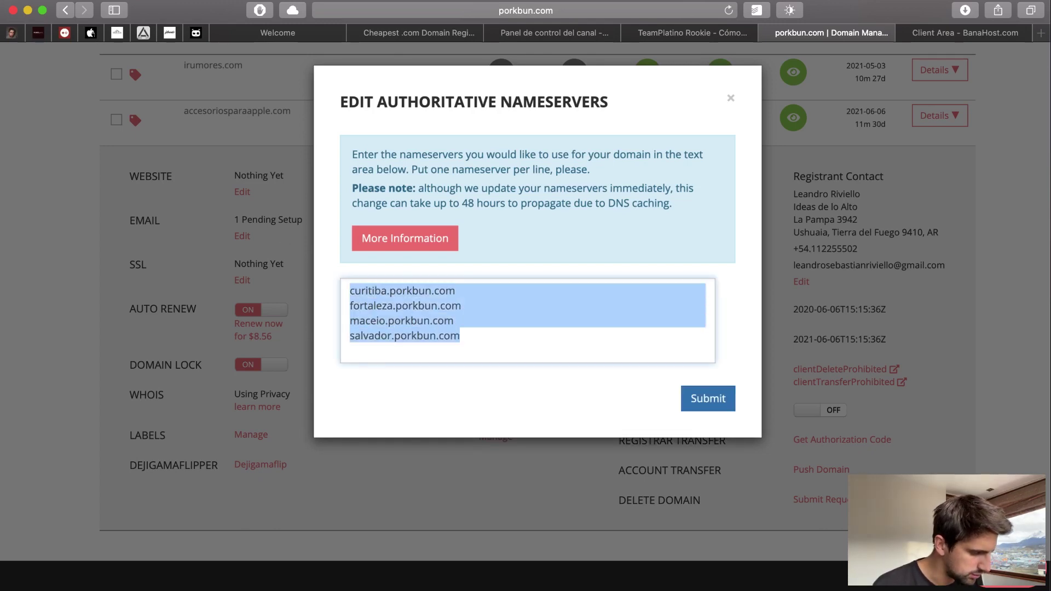
type("ns311.banahosting.com")
key("Return")
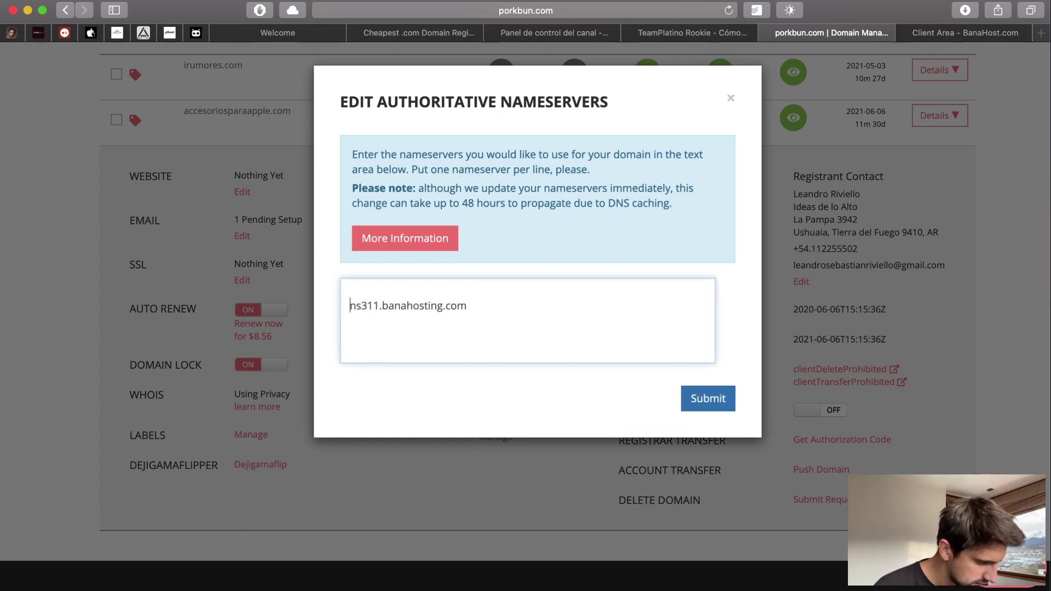
key("super+Tab")
left_click_drag(590, 340, 493, 340)
key("super+c")
key("super+Tab")
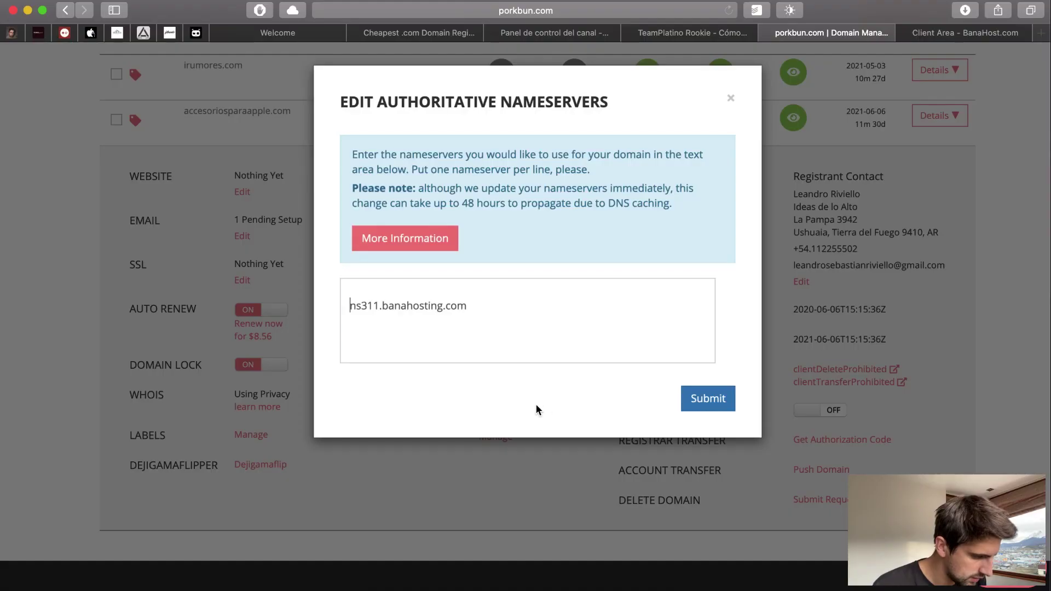
key("super+v")
key("Return")
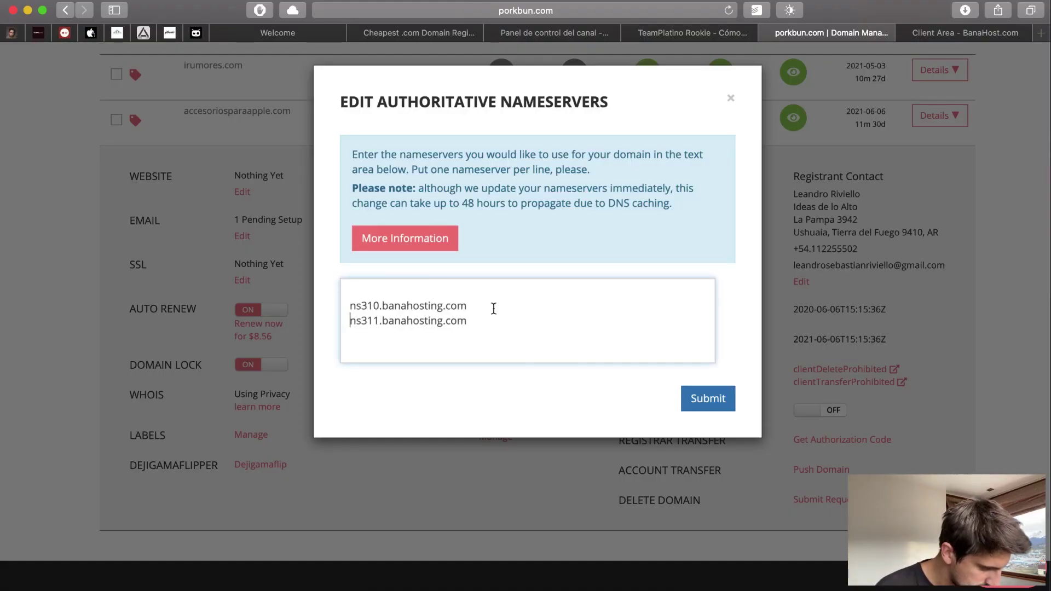
- Remove the empty top line and save the two Banahosting nameservers
left_click(490, 296)
key("Down")
key("BackSpace")
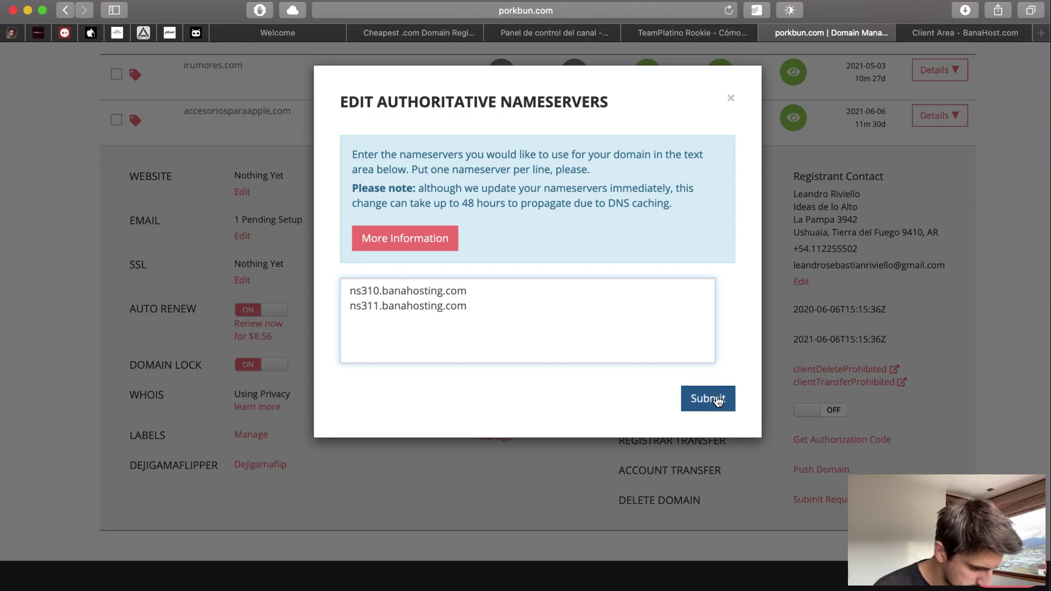
left_click(714, 398)
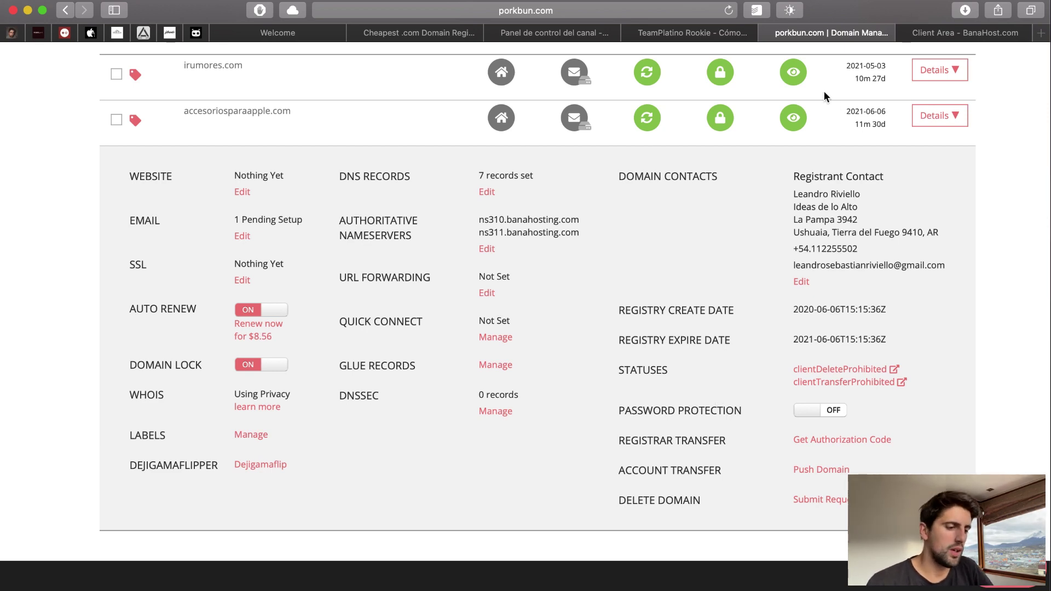
- Load accesoriosparaapple.com in a new tab and confirm it returns 404 Not Found
left_click(934, 38)
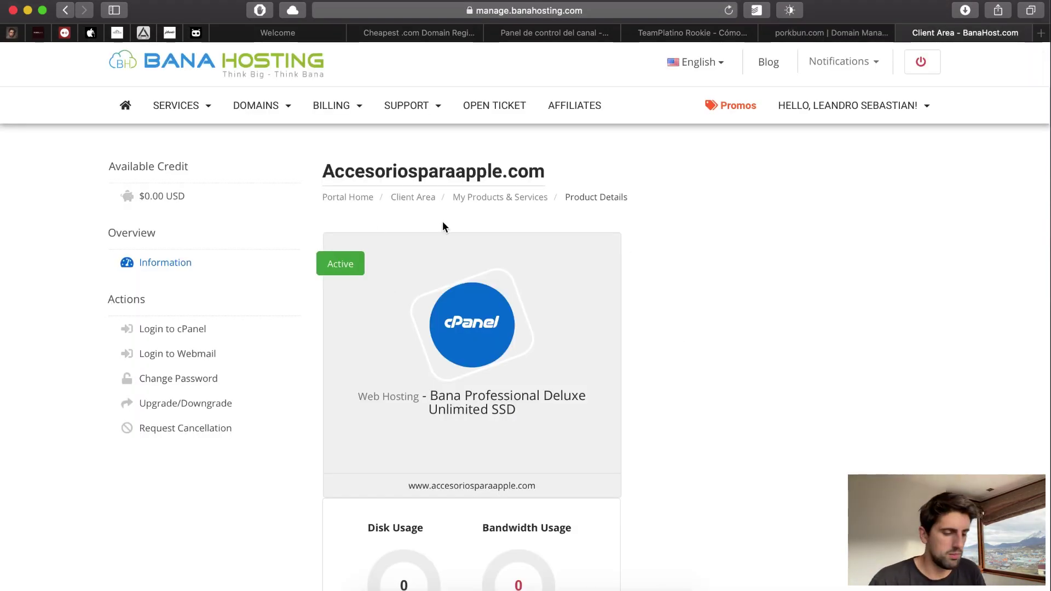
key("super+t")
type("ac")
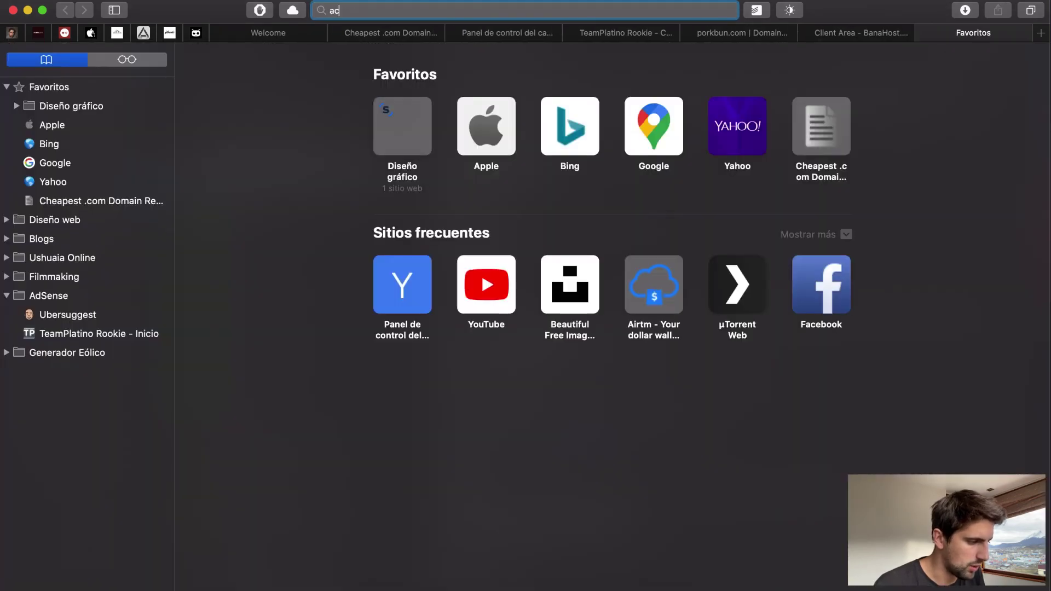
type("cesoriosparaapple.c")
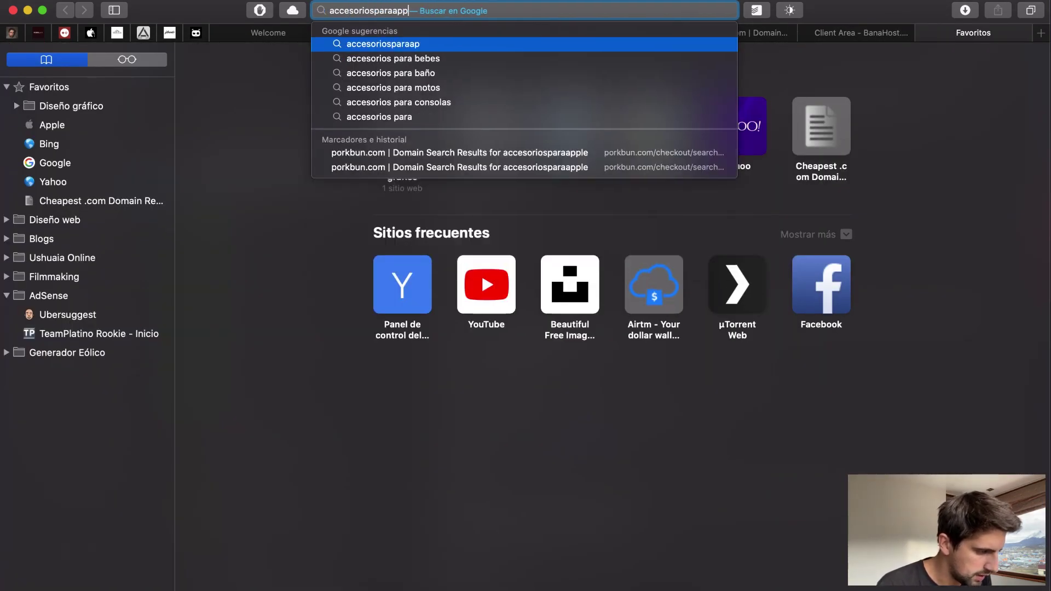
type("om")
key("Return")
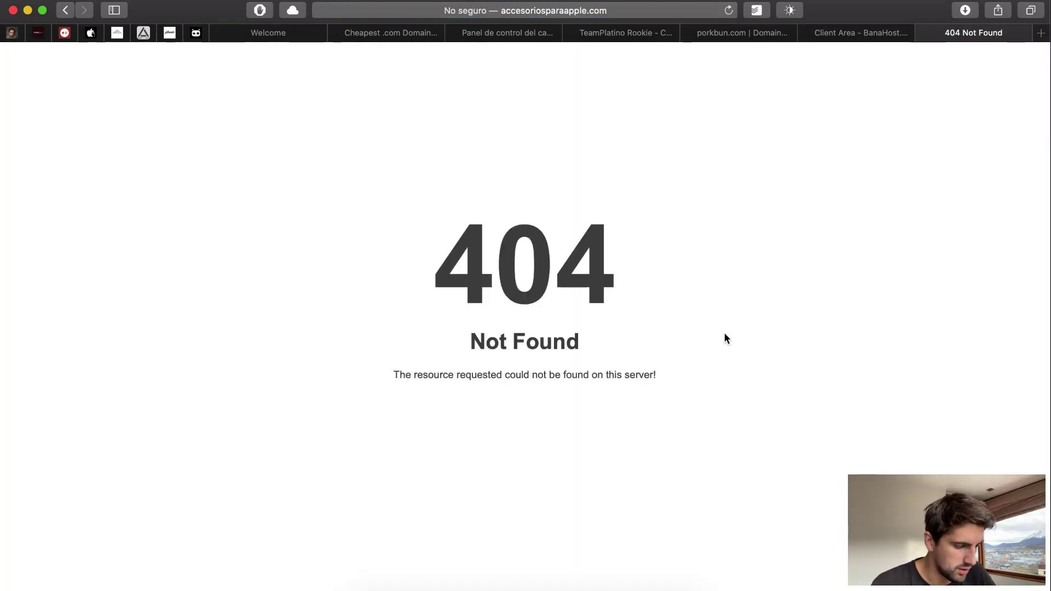
left_click_drag(625, 377, 741, 380)
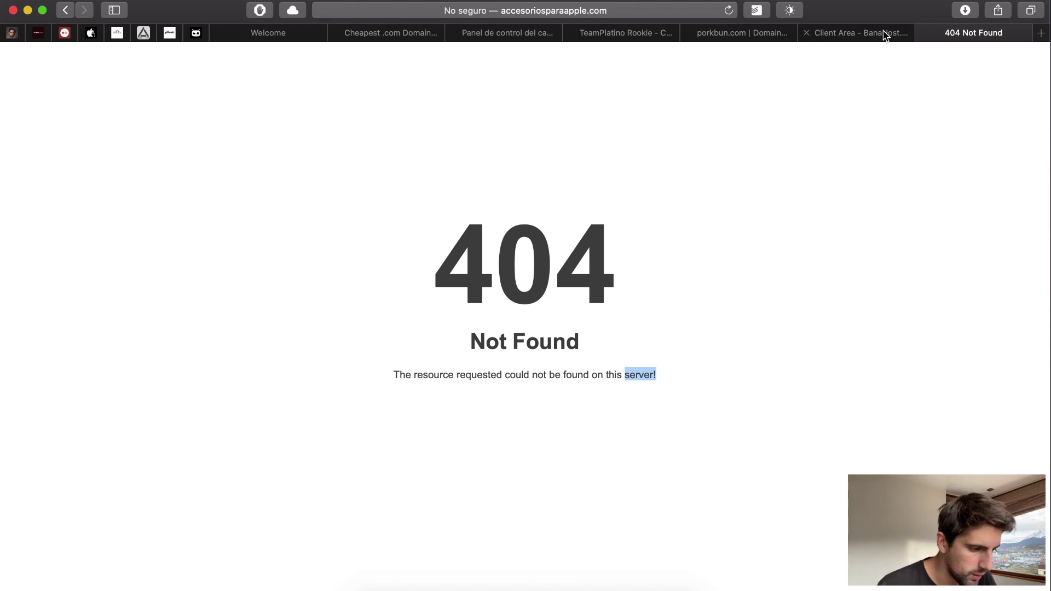
- Return to the Bana Hosting product details and launch the account's cPanel
left_click(884, 33)
scroll(481, 371, "down", 4)
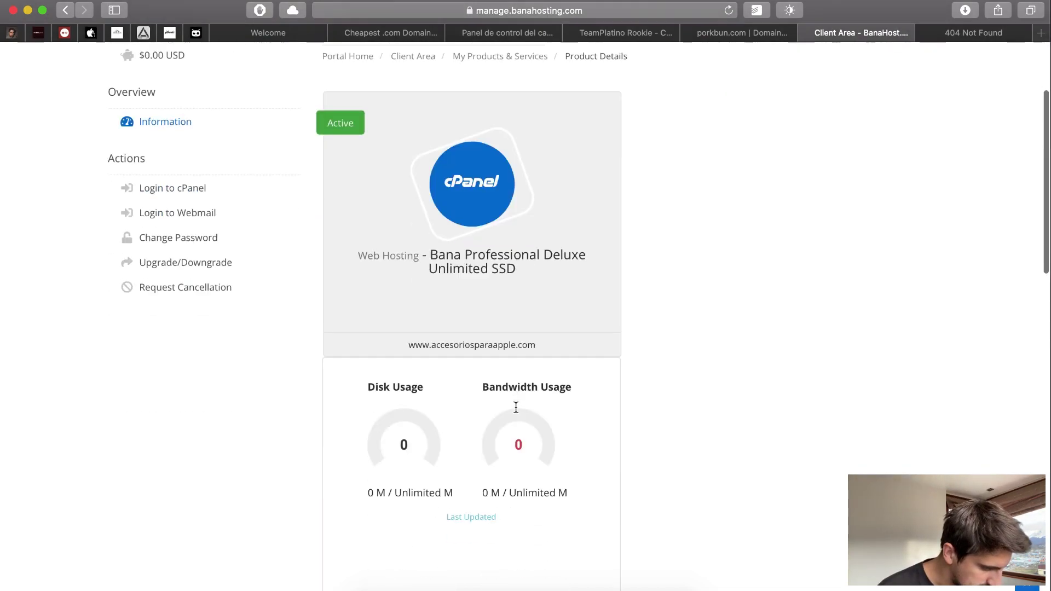
scroll(397, 406, "up", 1)
left_click(186, 178)
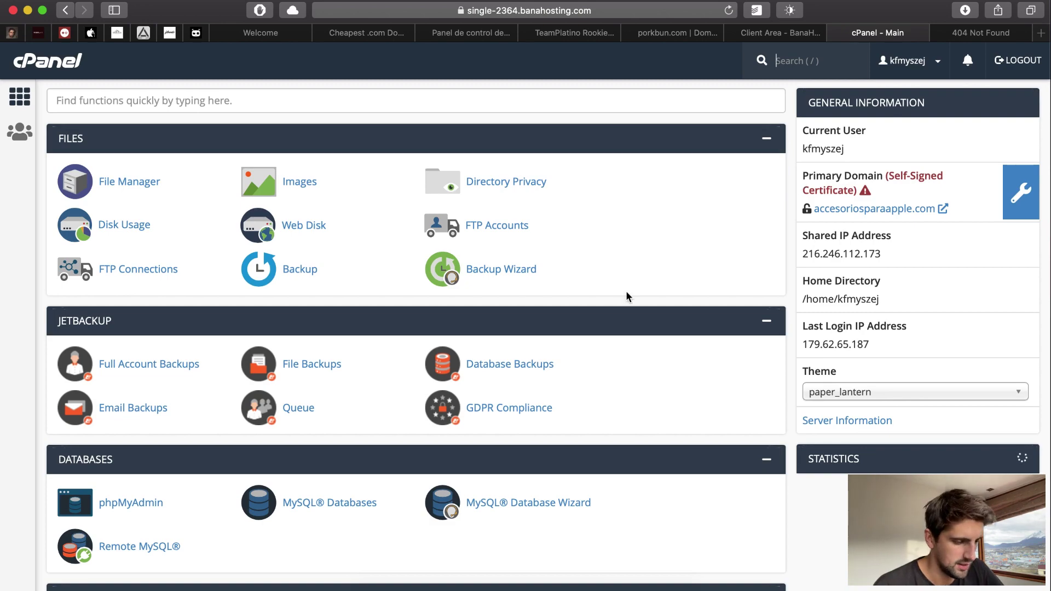
- Scroll through the cPanel dashboard's Files, JetBackup and Databases sections
scroll(626, 290, "down", 20)
scroll(625, 290, "up", 15)
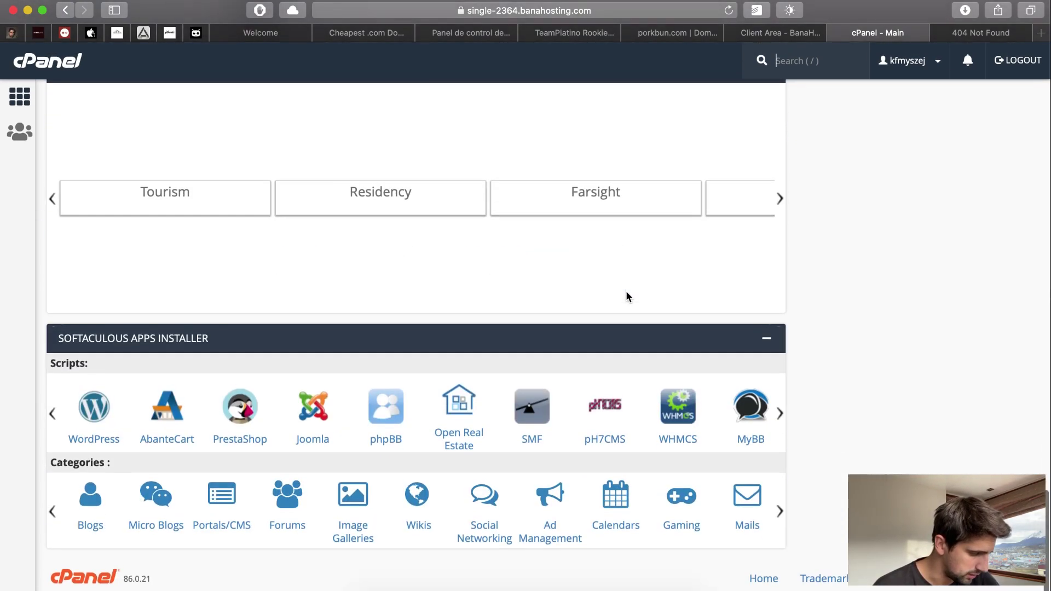
scroll(278, 387, "down", 7)
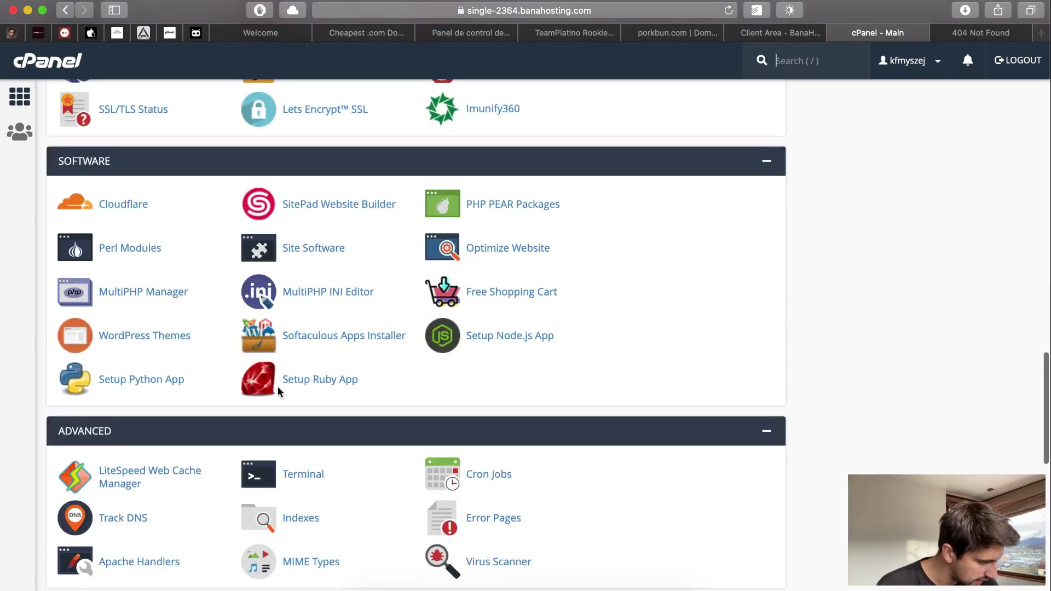
scroll(357, 284, "up", 8)
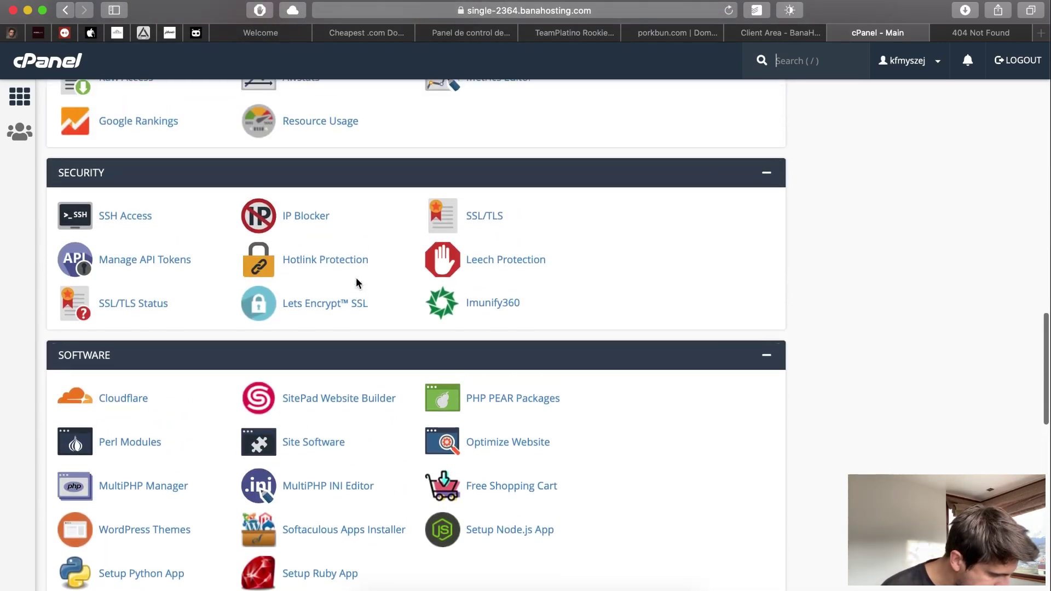
scroll(357, 280, "up", 4)
scroll(357, 280, "down", 6)
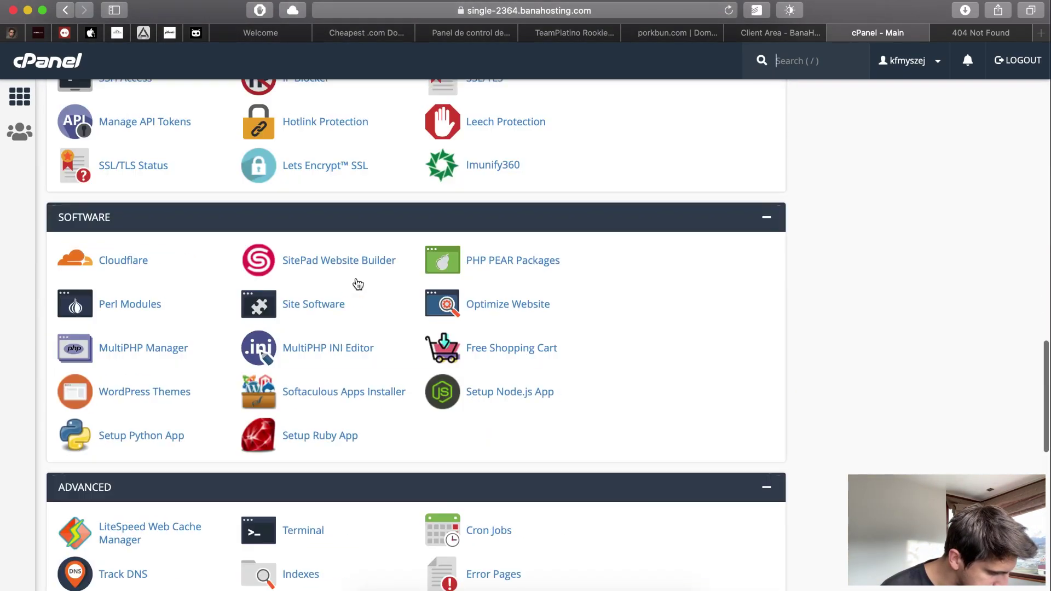
scroll(356, 279, "down", 3)
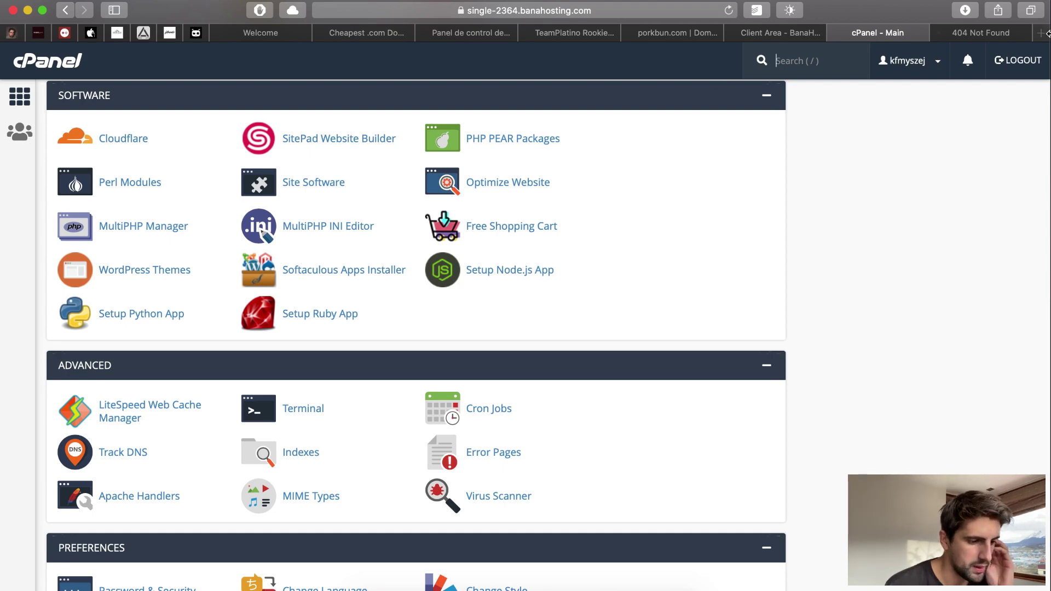
- Recheck the domain's 404 page, then review the cPanel main page again
left_click(979, 36)
left_click(890, 36)
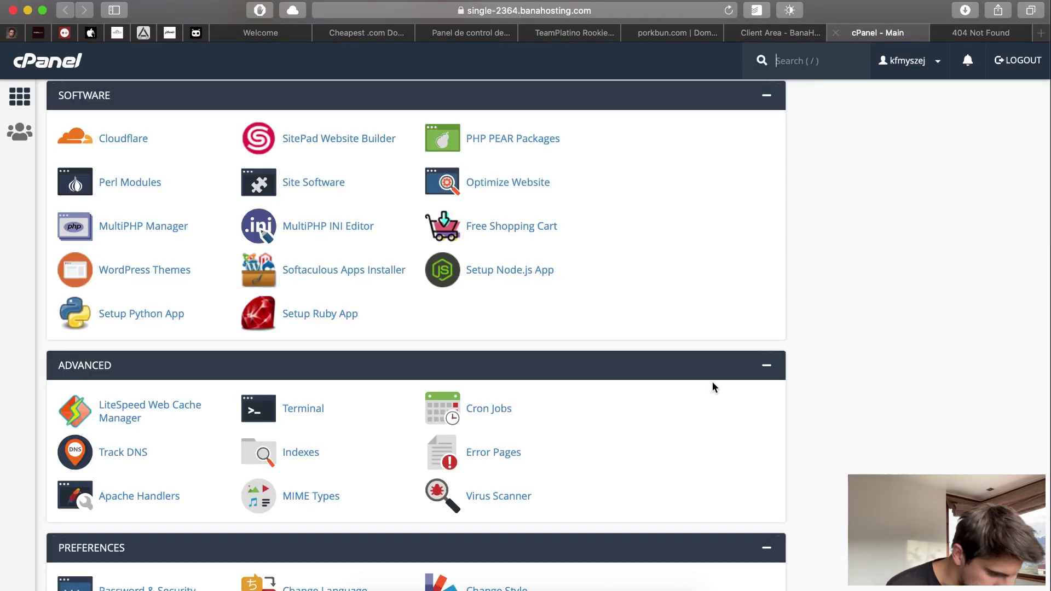
scroll(712, 382, "up", 10)
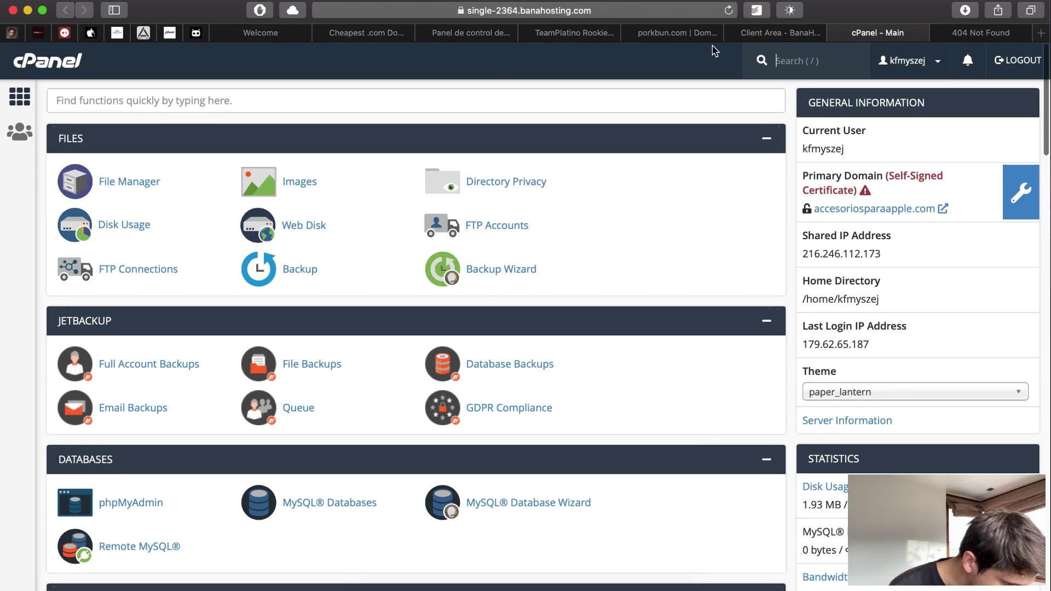
scroll(668, 211, "down", 3)
scroll(668, 208, "up", 2)
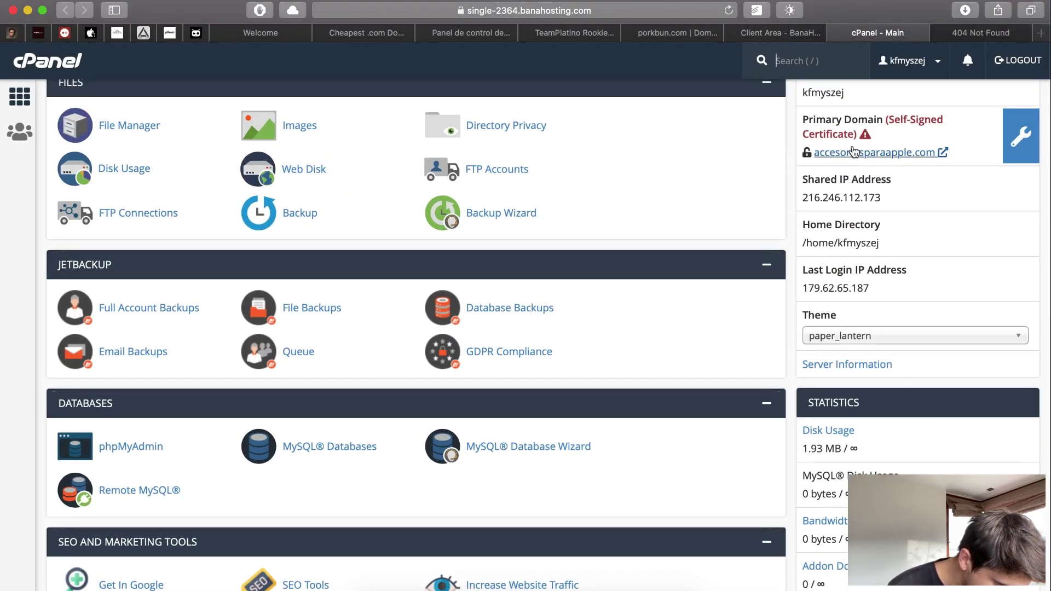
mouse_move(865, 135)
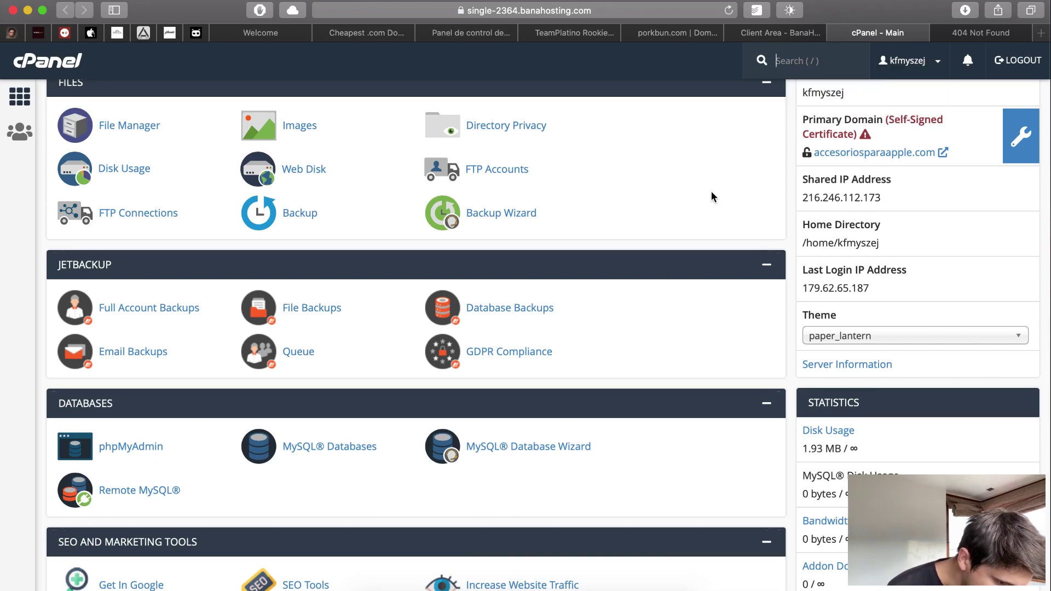
scroll(711, 191, "up", 1)
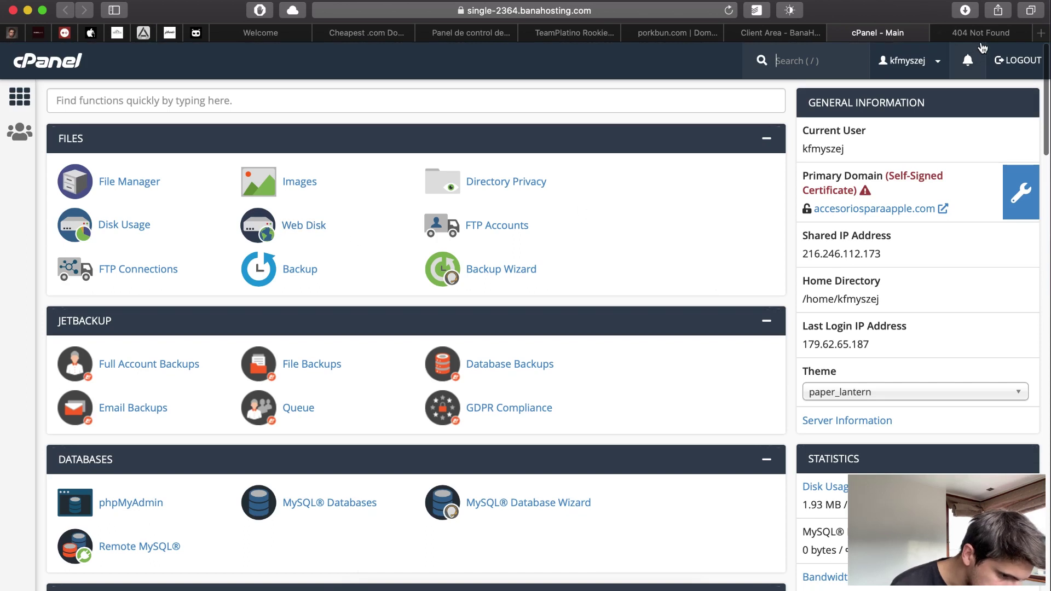
left_click(971, 32)
- Reload accesoriosparaapple.com (still 404) and bring up BanaHost's New Account Information email in Spark
left_click(729, 10)
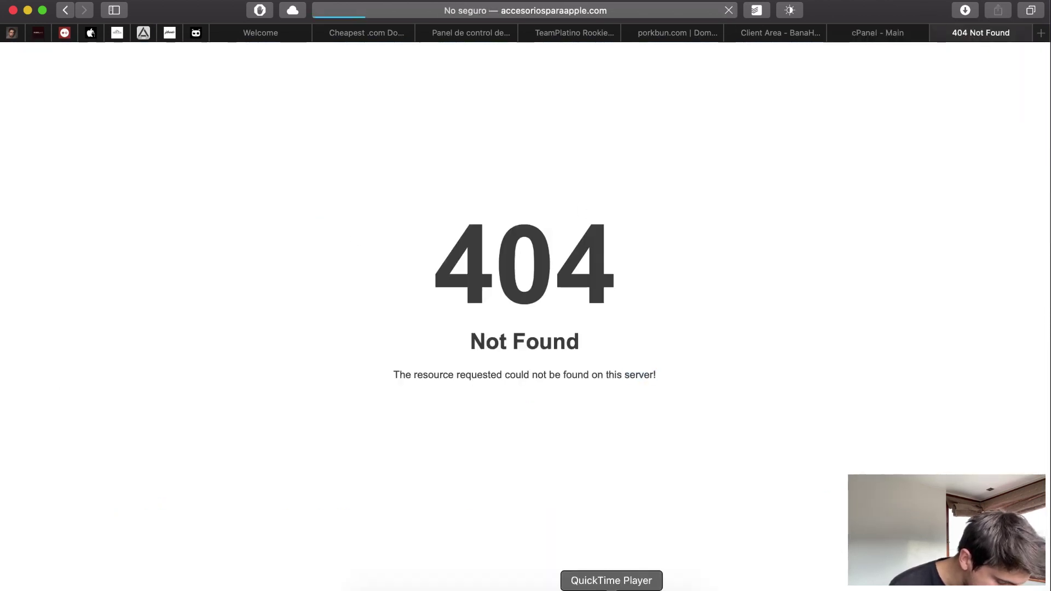
left_click(584, 588)
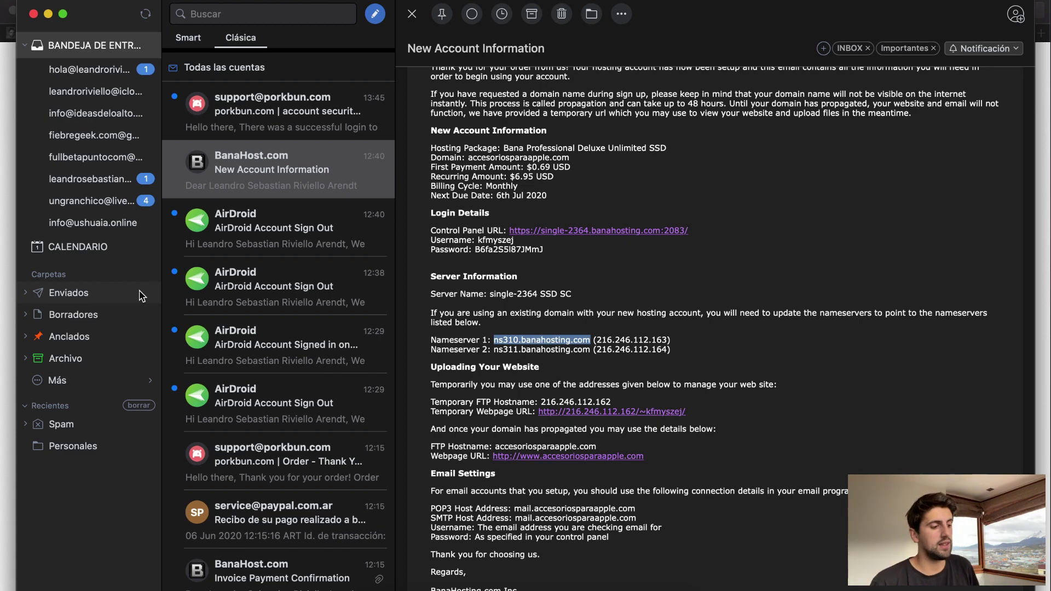
- Check Spark's Spam folder and the Porkbun login security email, then return to Safari
left_click(54, 426)
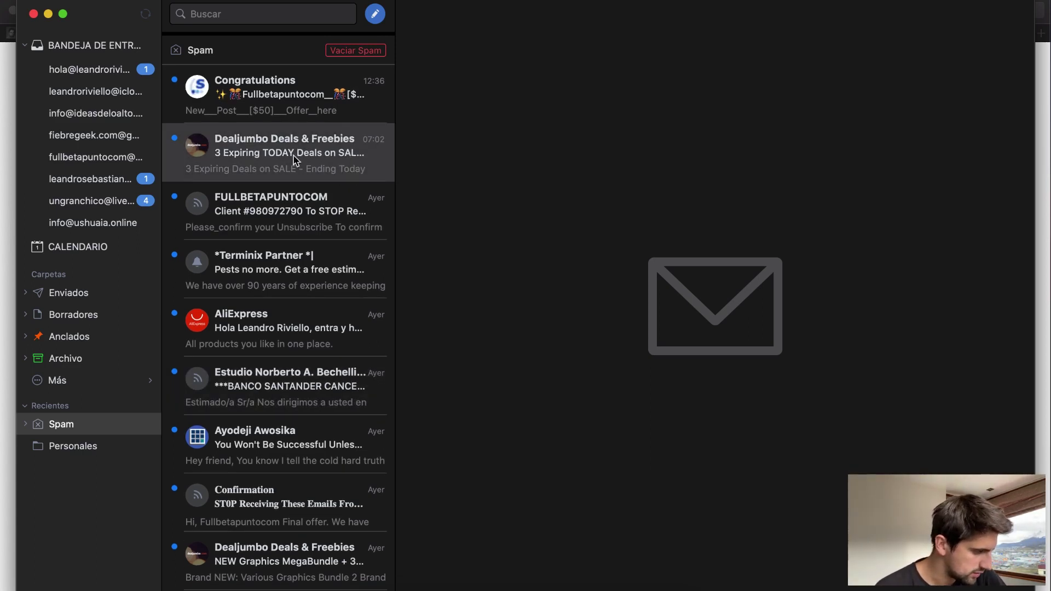
left_click(115, 50)
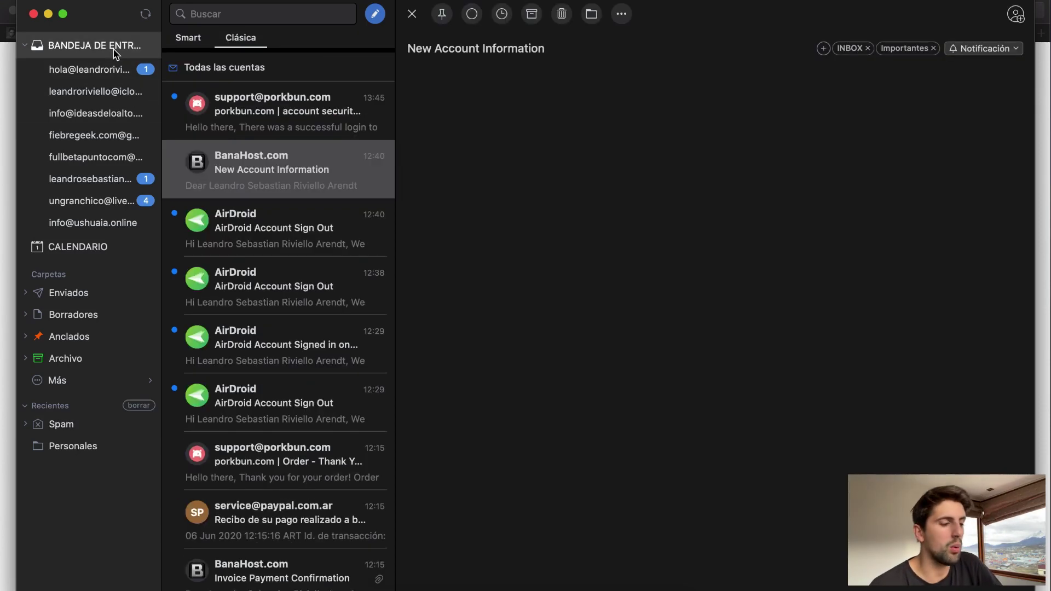
left_click(303, 136)
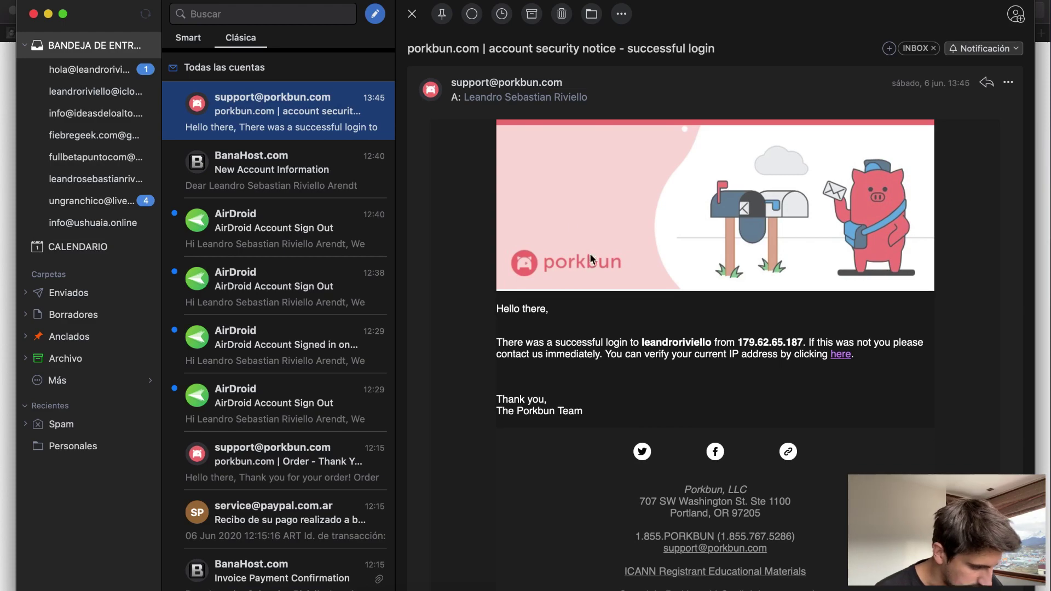
left_click(422, 582)
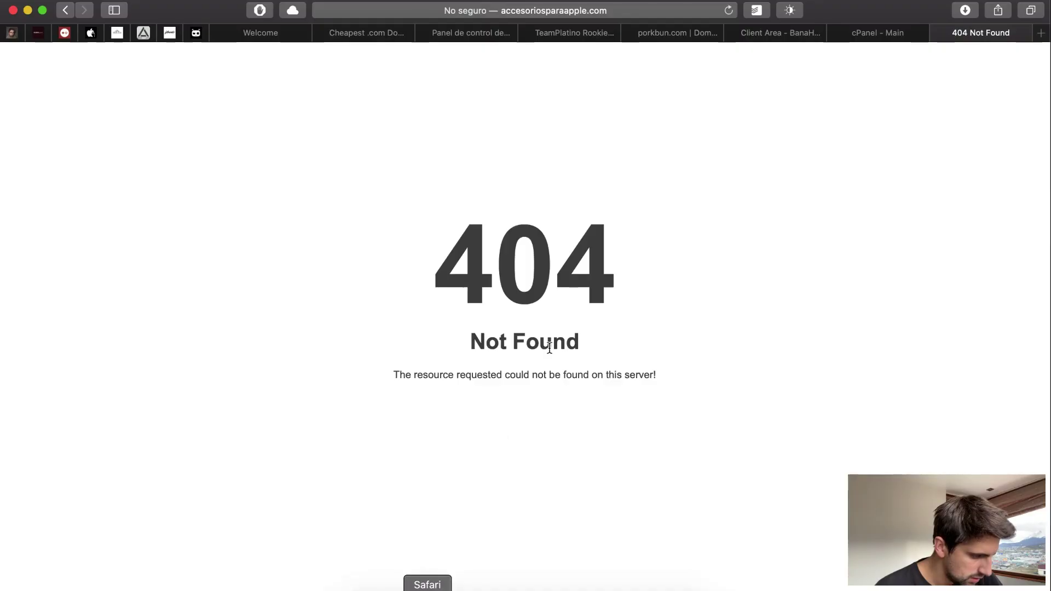
- From the cPanel main tab, scroll to Software and launch Softaculous Apps Installer
left_click(872, 33)
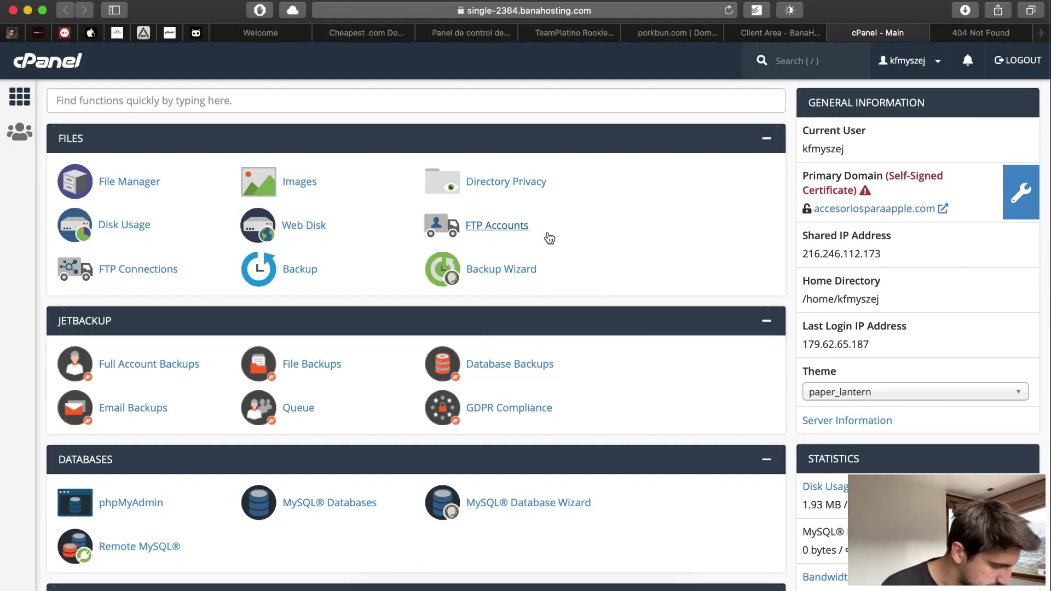
scroll(547, 236, "down", 10)
scroll(549, 237, "down", 1)
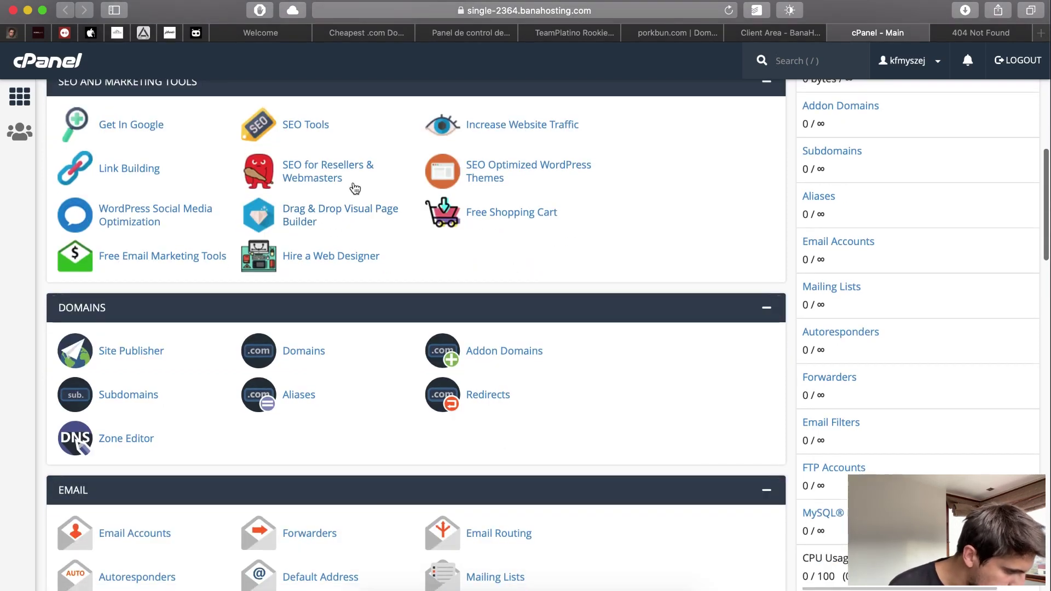
scroll(379, 179, "down", 1)
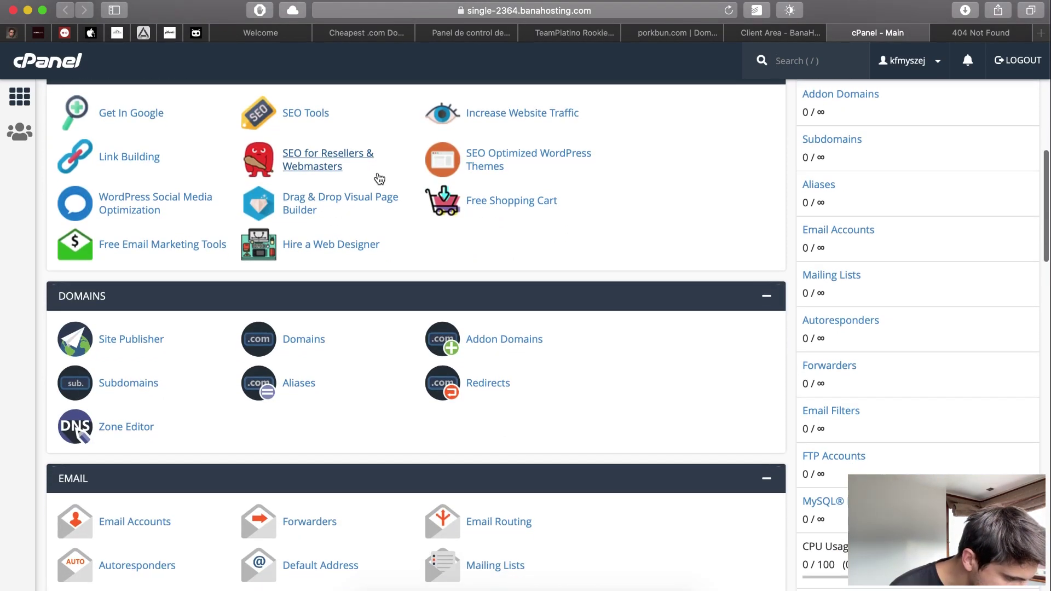
scroll(401, 286, "down", 12)
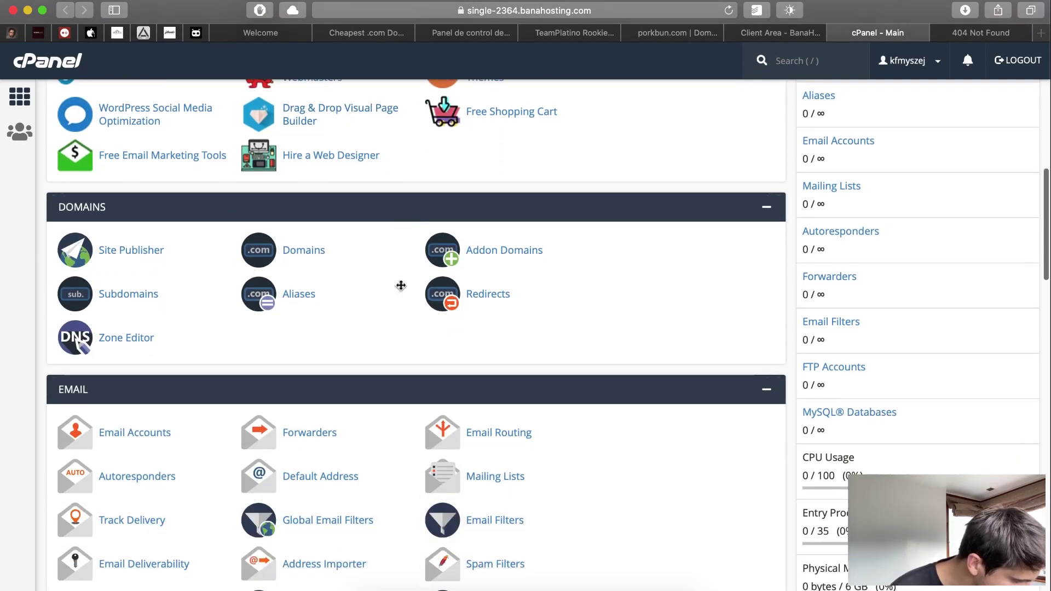
scroll(401, 288, "down", 5)
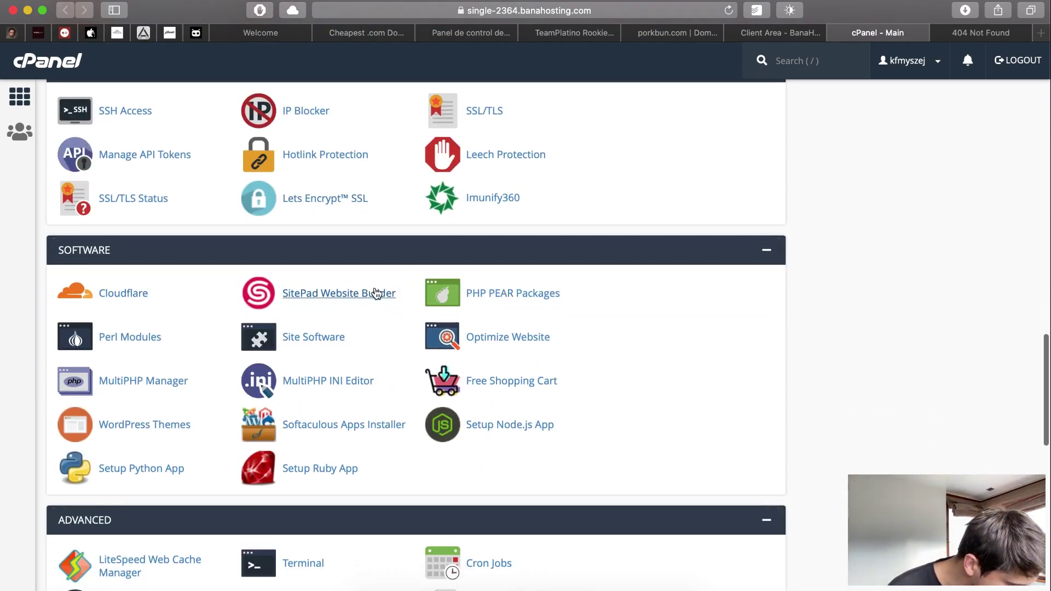
left_click(373, 429)
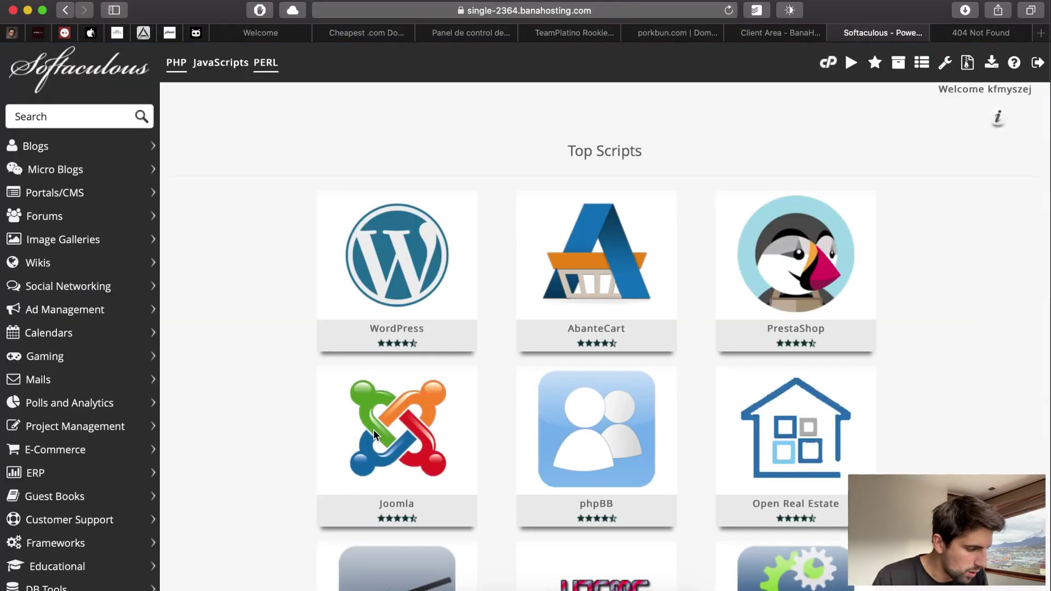
- Start a new WordPress installation in Softaculous using version 5.4.1
left_click(398, 265)
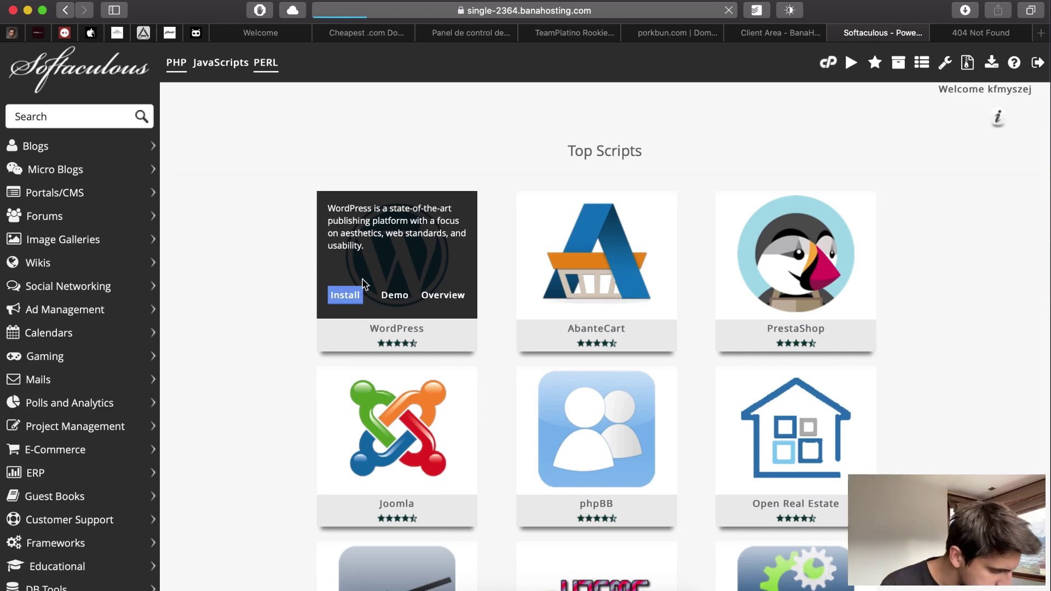
scroll(685, 316, "down", 1)
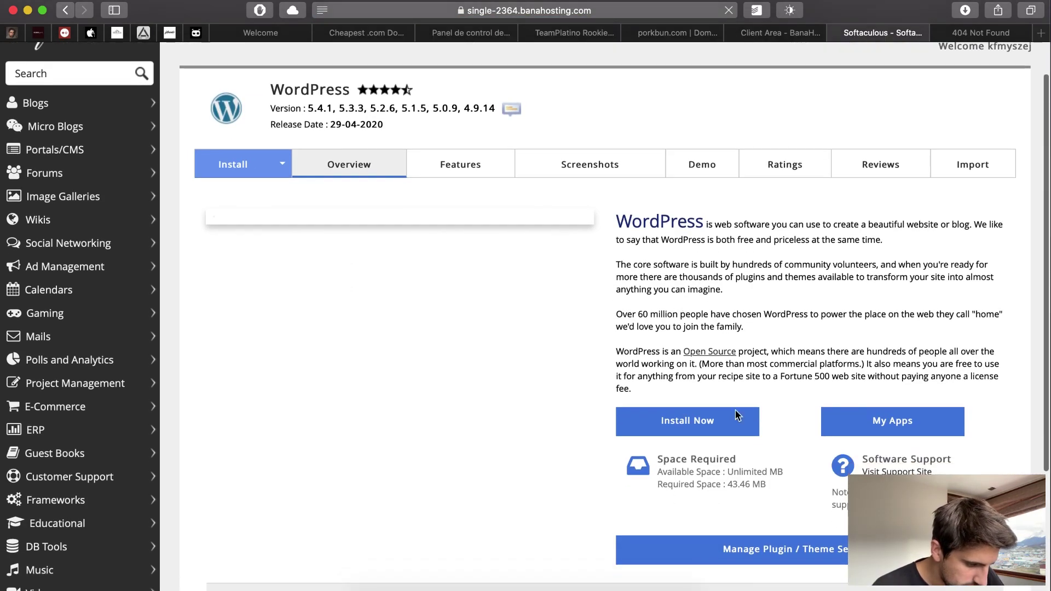
left_click(707, 422)
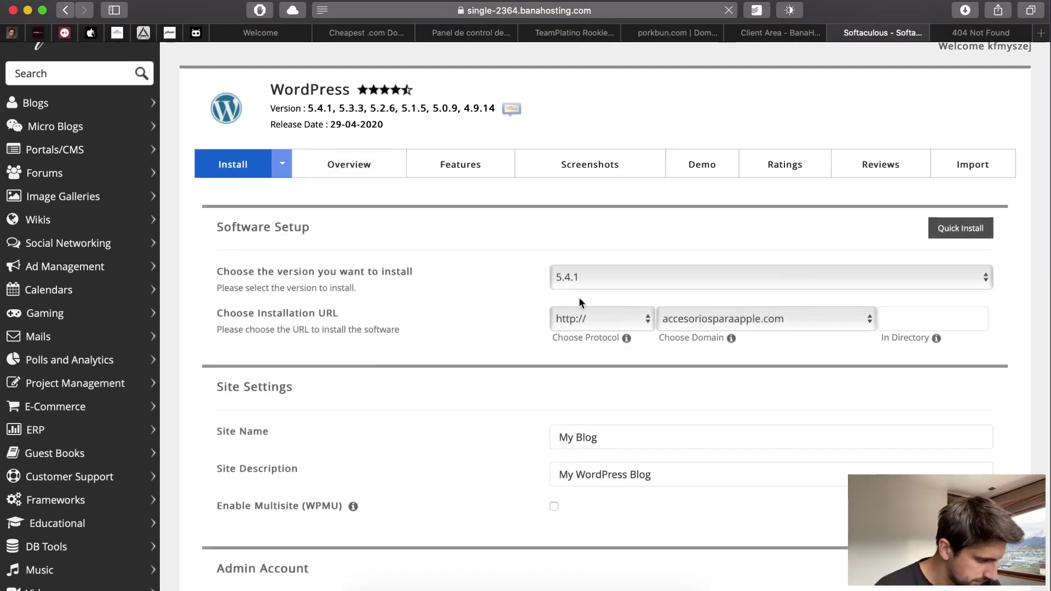
left_click(605, 272)
left_click(639, 253)
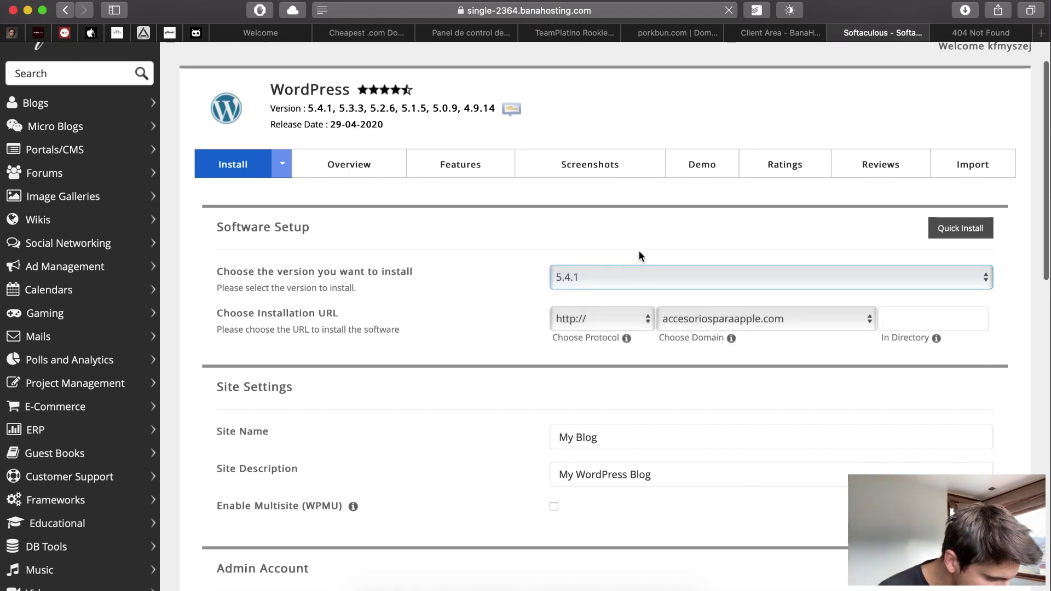
scroll(639, 253, "down", 1)
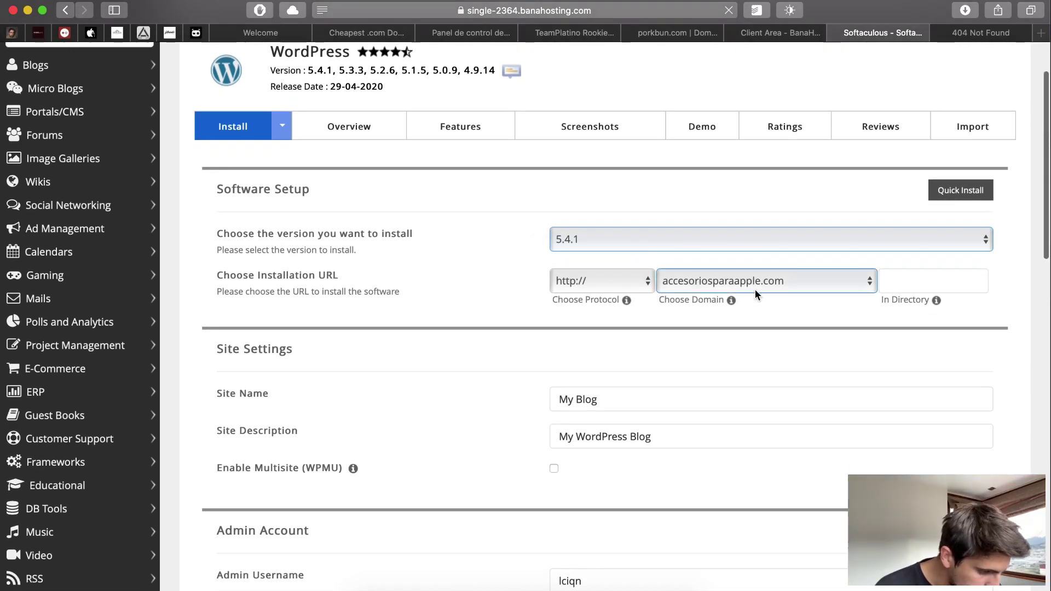
scroll(754, 289, "down", 3)
- Name the site 'Accesorios para Apple' with description 'Tienda online de accesorios'
left_click_drag(636, 296, 419, 296)
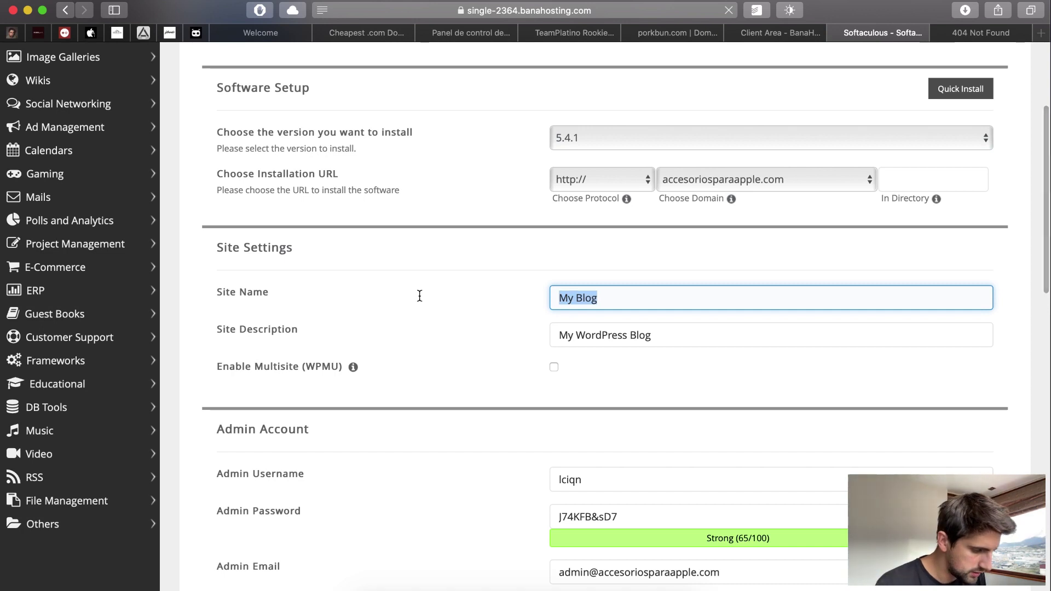
type("Accesorios para")
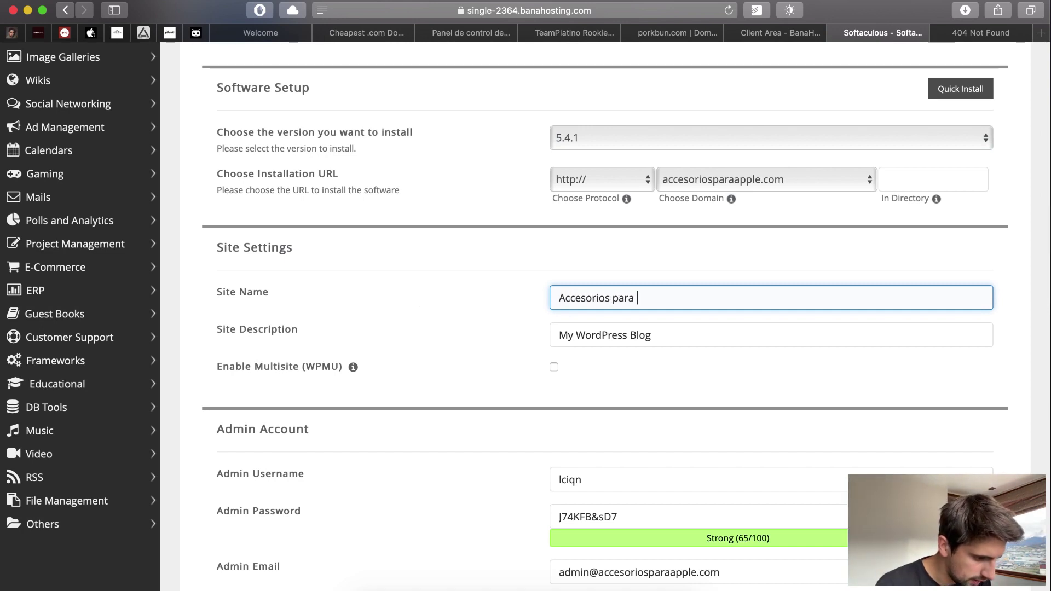
type(" APpl")
key("BackSpace")
key("BackSpace")
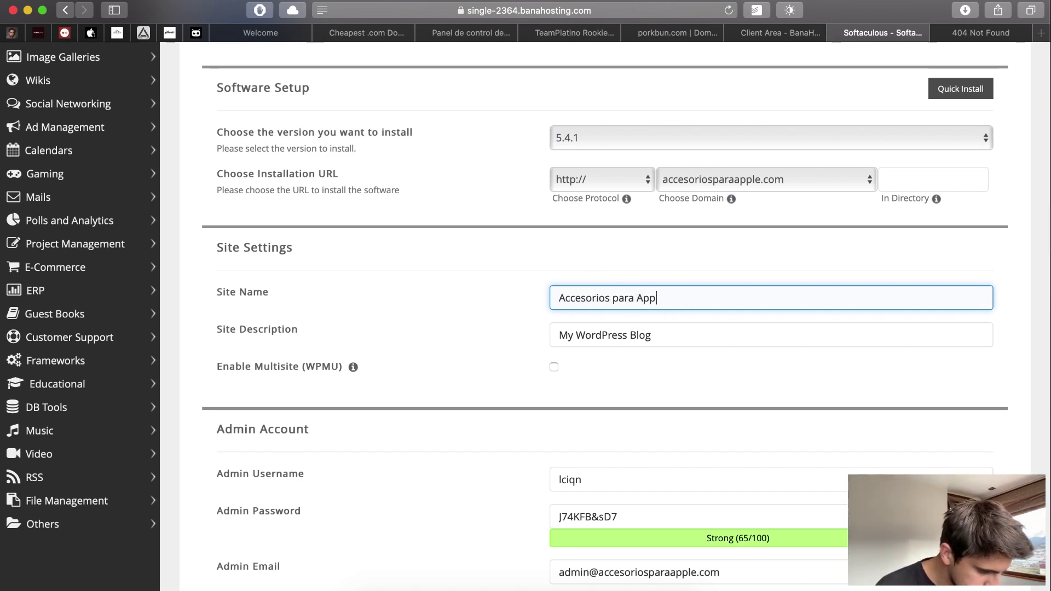
key("Tab")
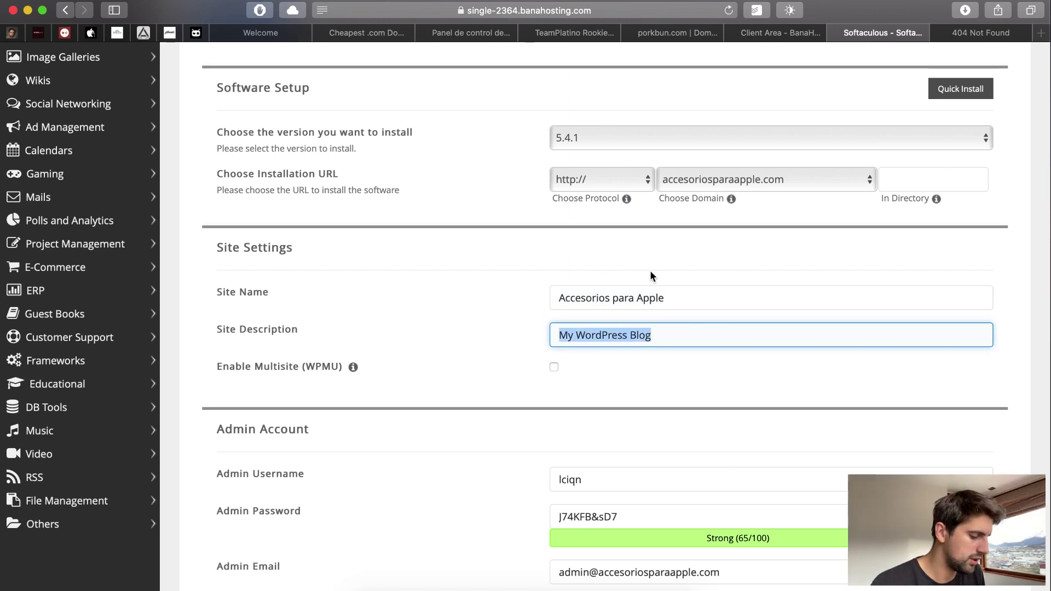
type("Tienda online")
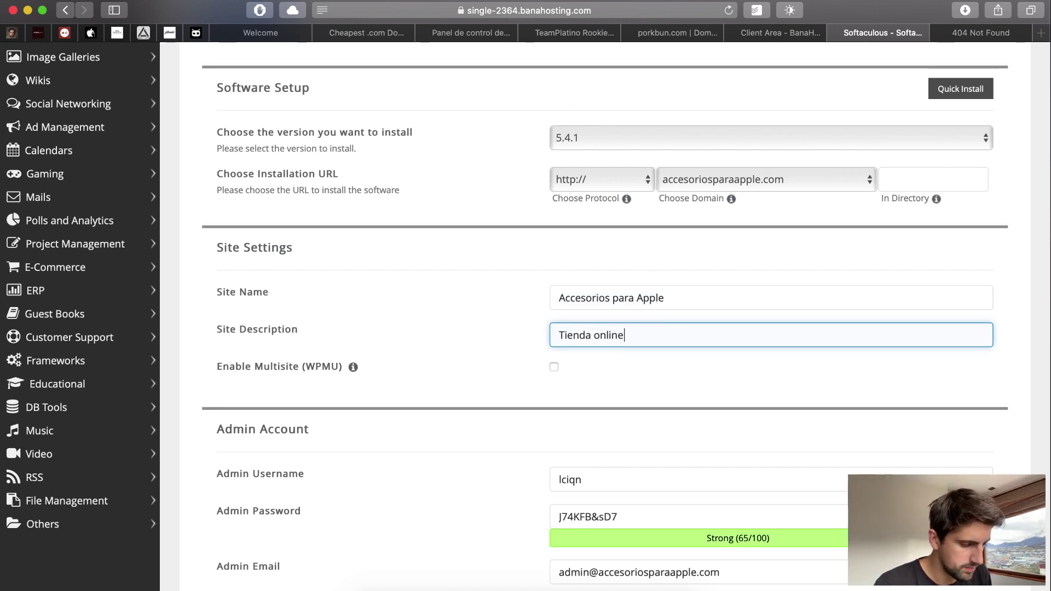
type(" de accesor")
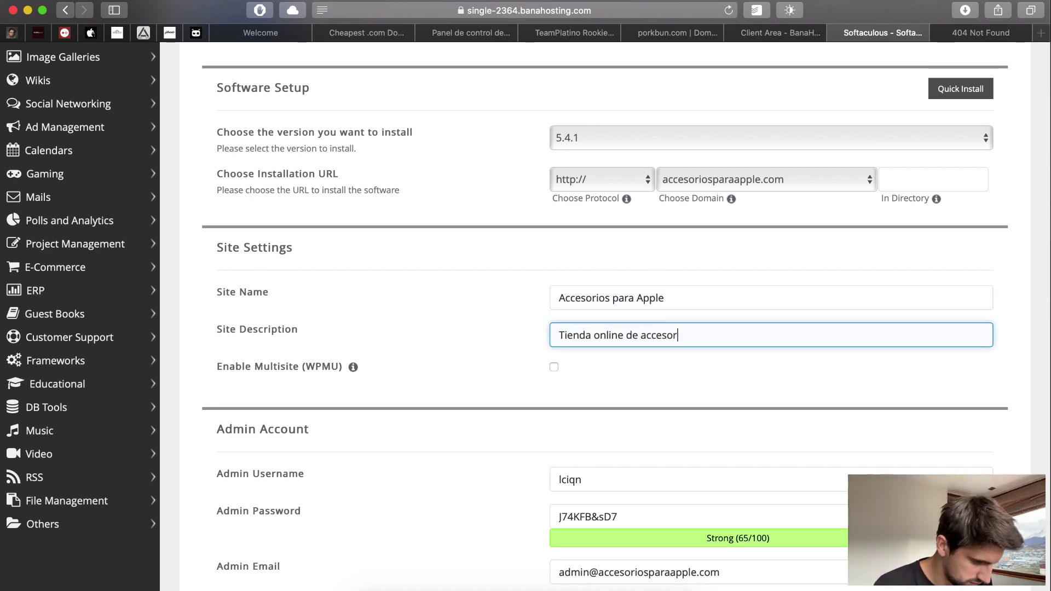
type("ios")
- Enter the admin username and keep the generated strong admin password
scroll(453, 366, "down", 4)
key("Tab")
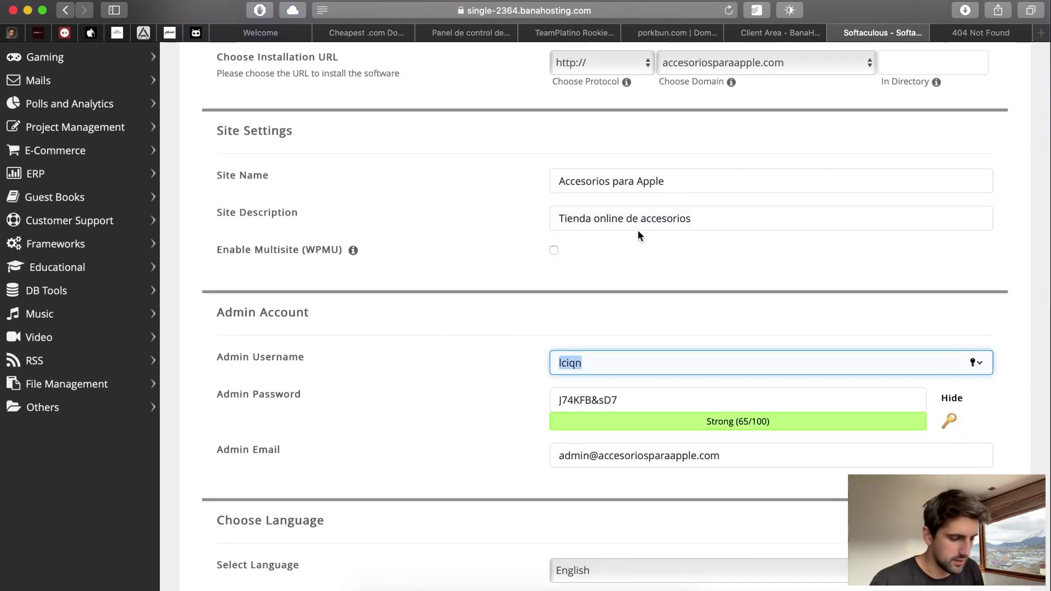
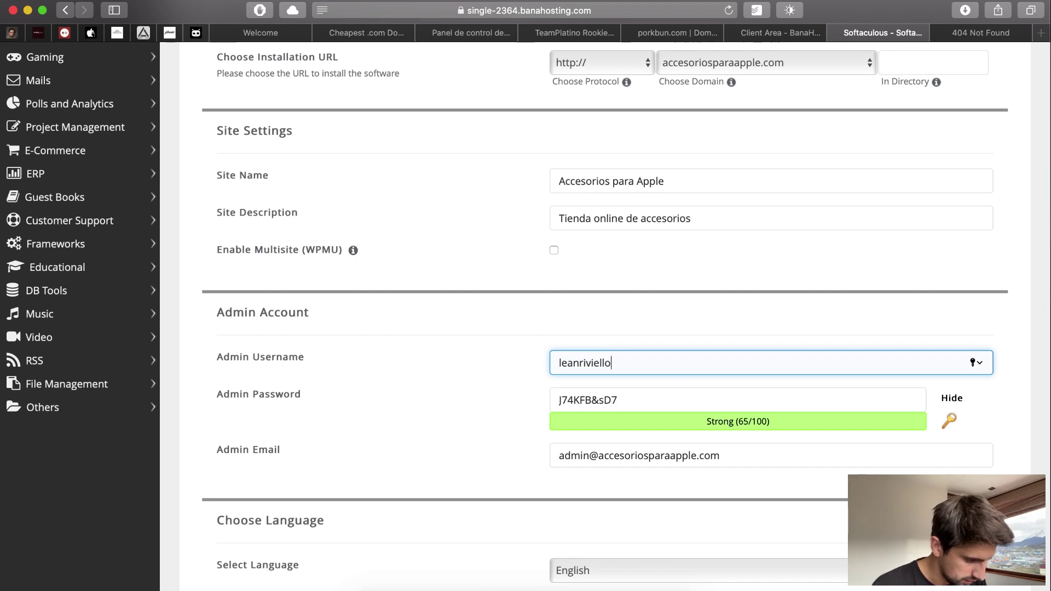
key("Tab")
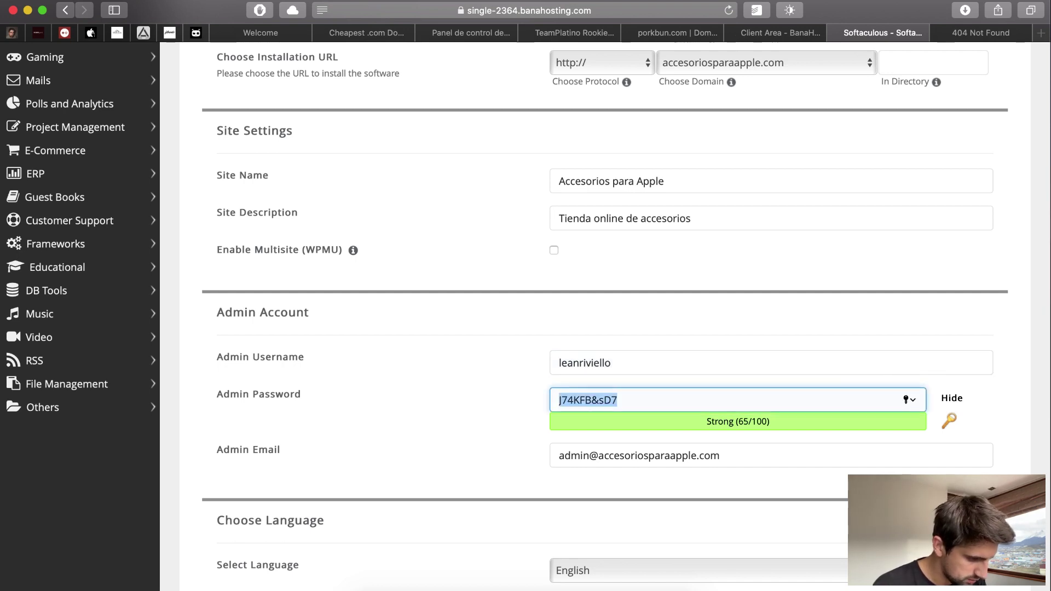
scroll(678, 331, "down", 4)
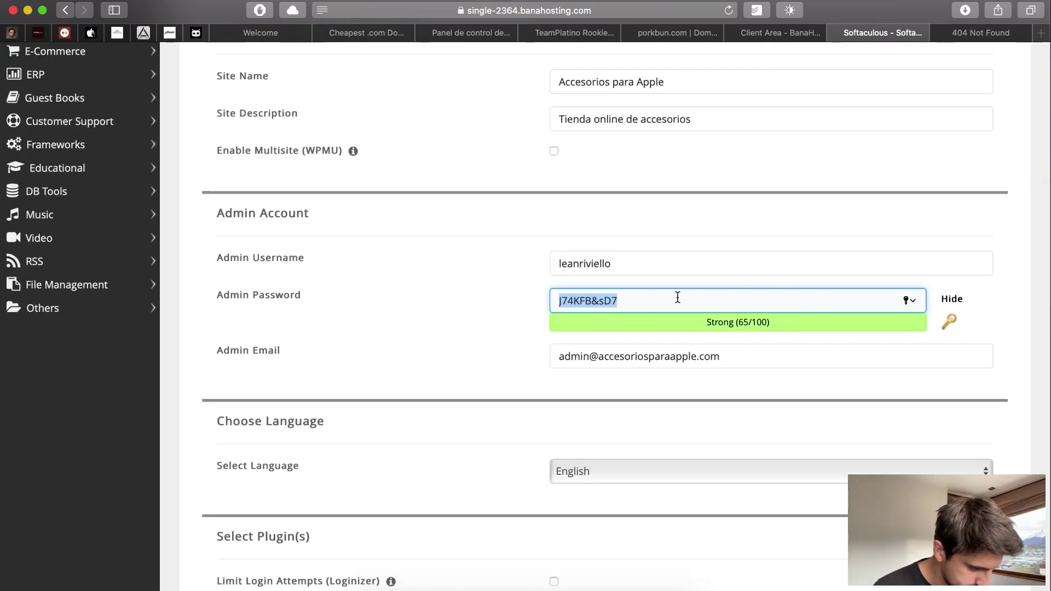
left_click(908, 300)
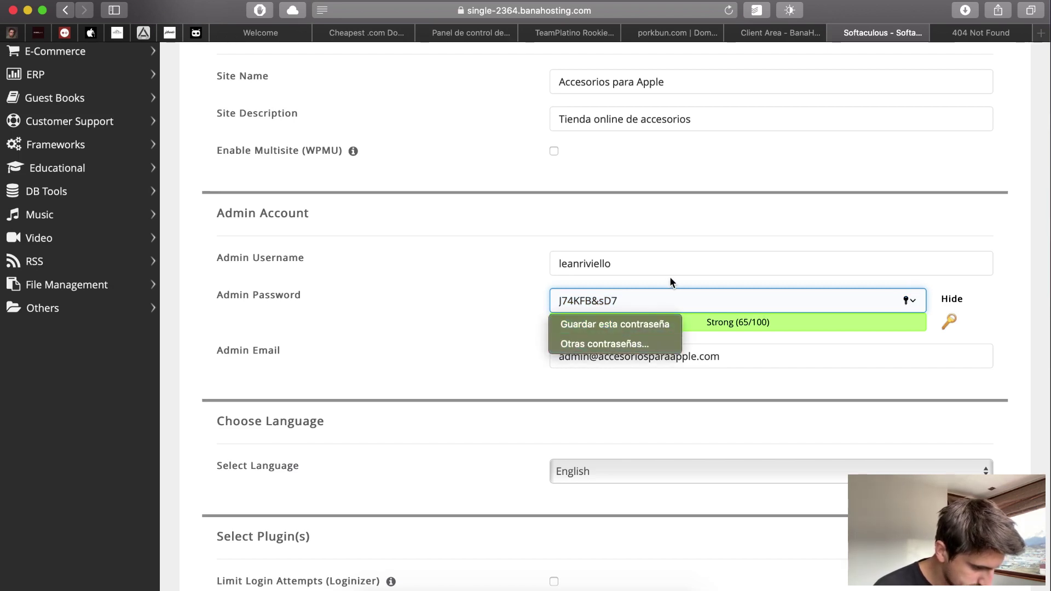
left_click_drag(675, 298, 460, 287)
key("BackSpace")
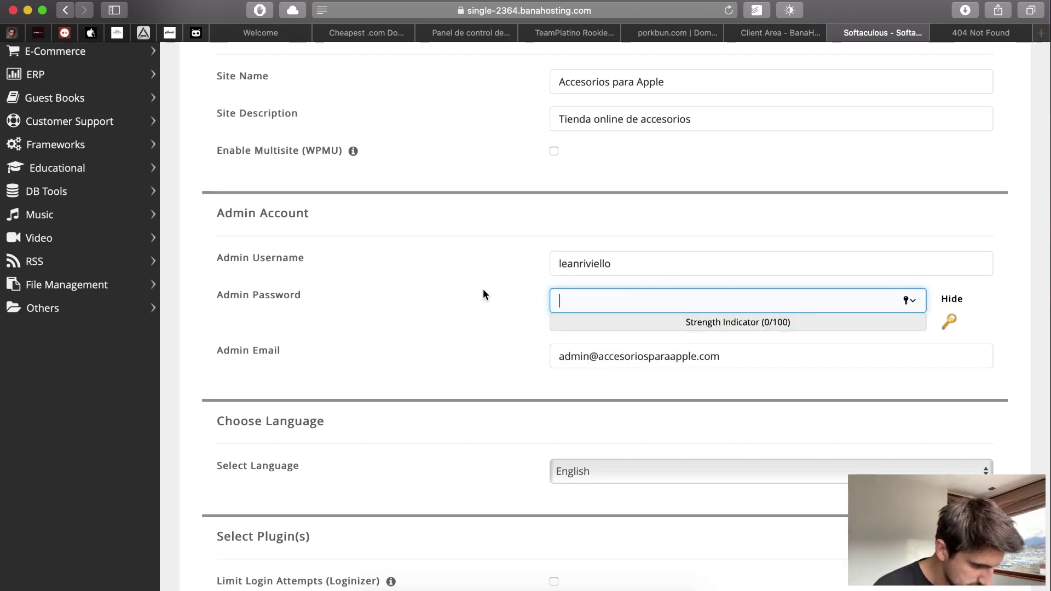
key("super+z")
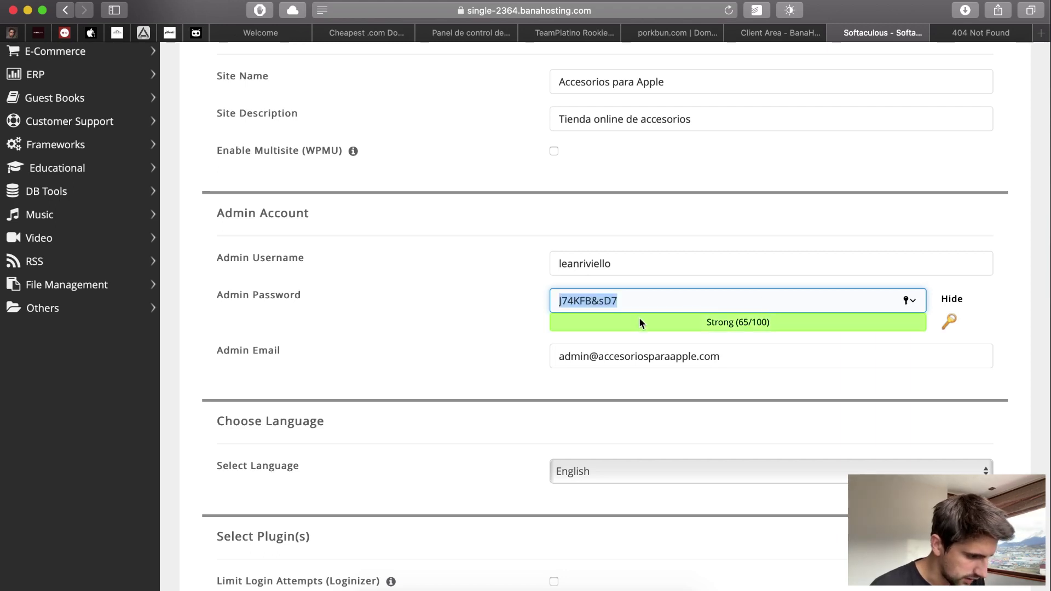
- Replace the admin email with the owner's Gmail address
scroll(495, 340, "down", 2)
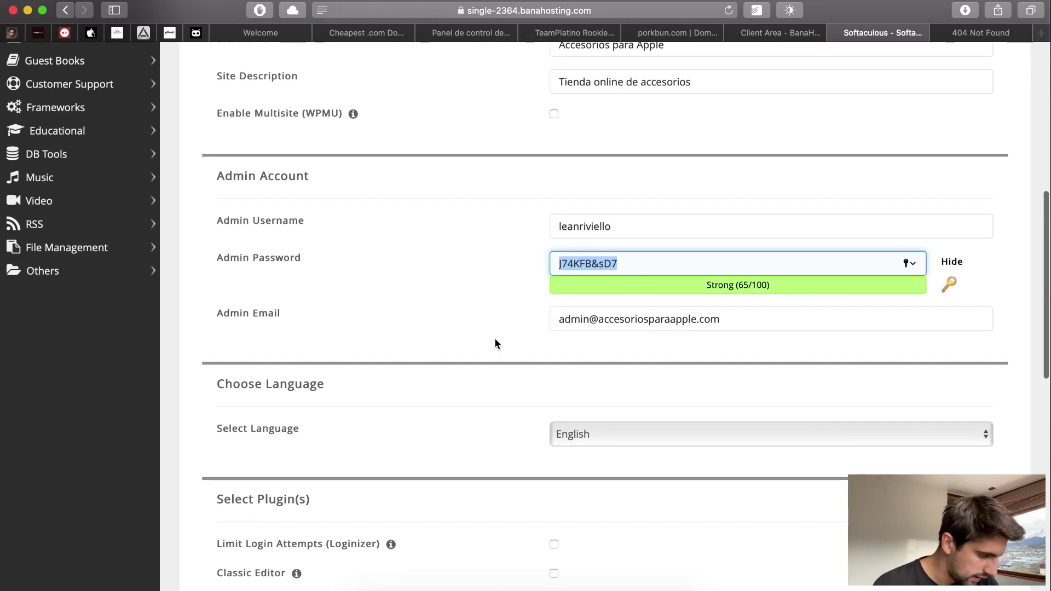
triple_click(746, 324)
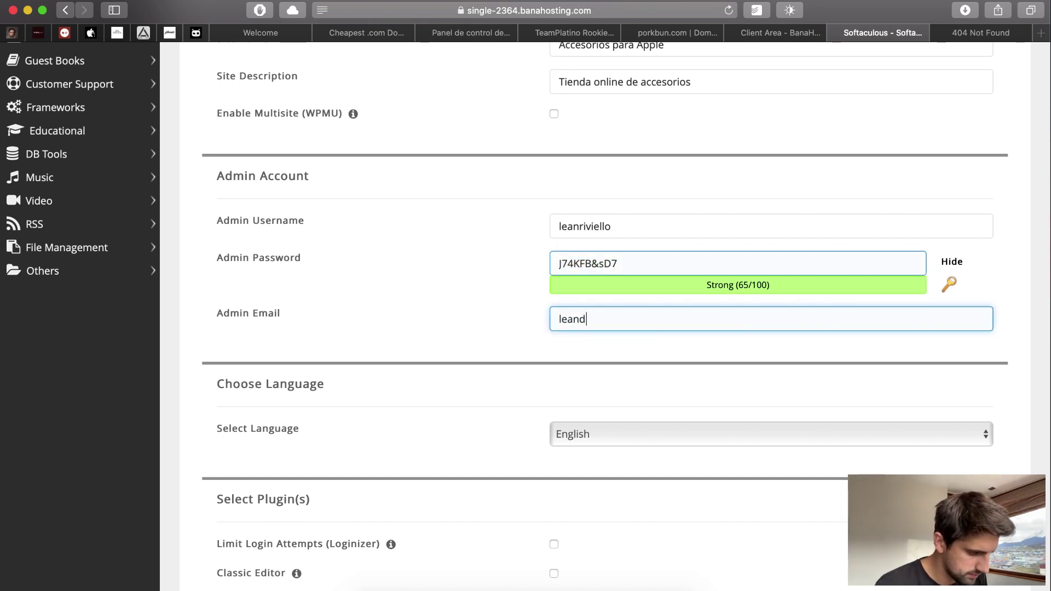
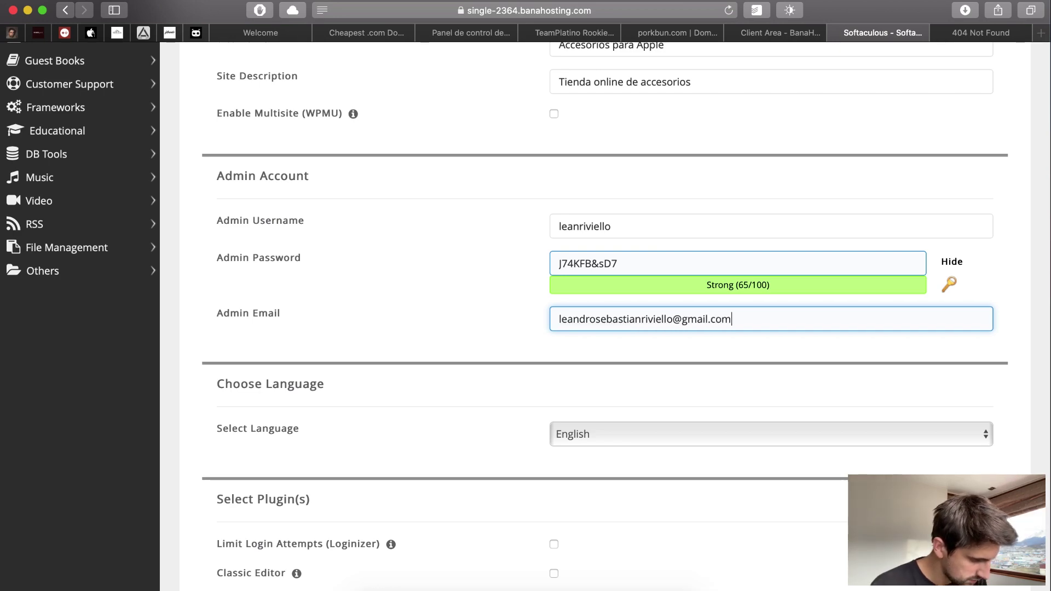
scroll(780, 209, "down", 4)
left_click(615, 270)
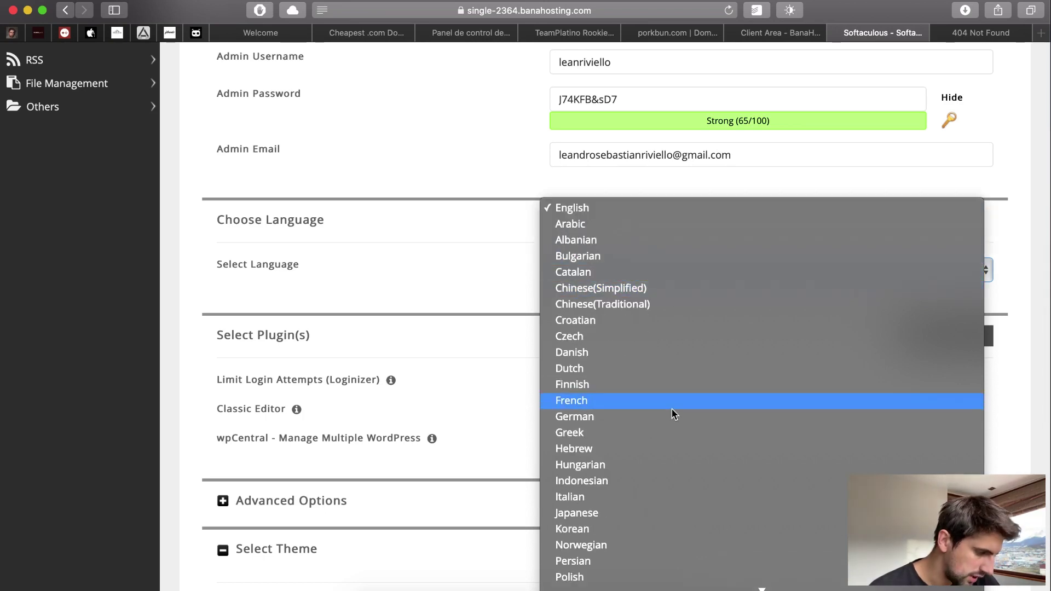
- Choose Spanish as the installation language and run the WordPress install
scroll(707, 371, "down", 5)
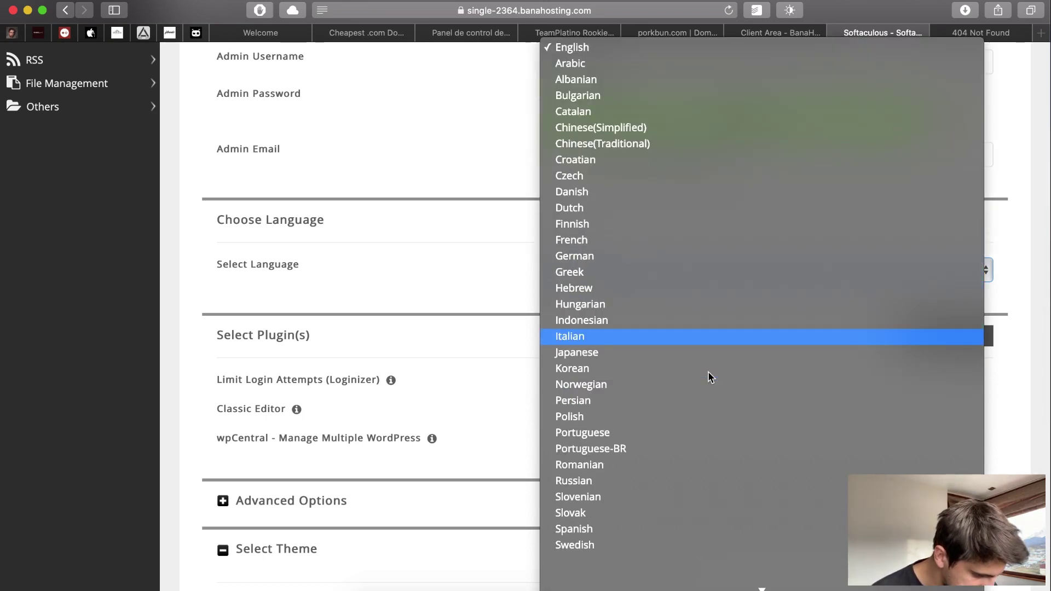
left_click(641, 491)
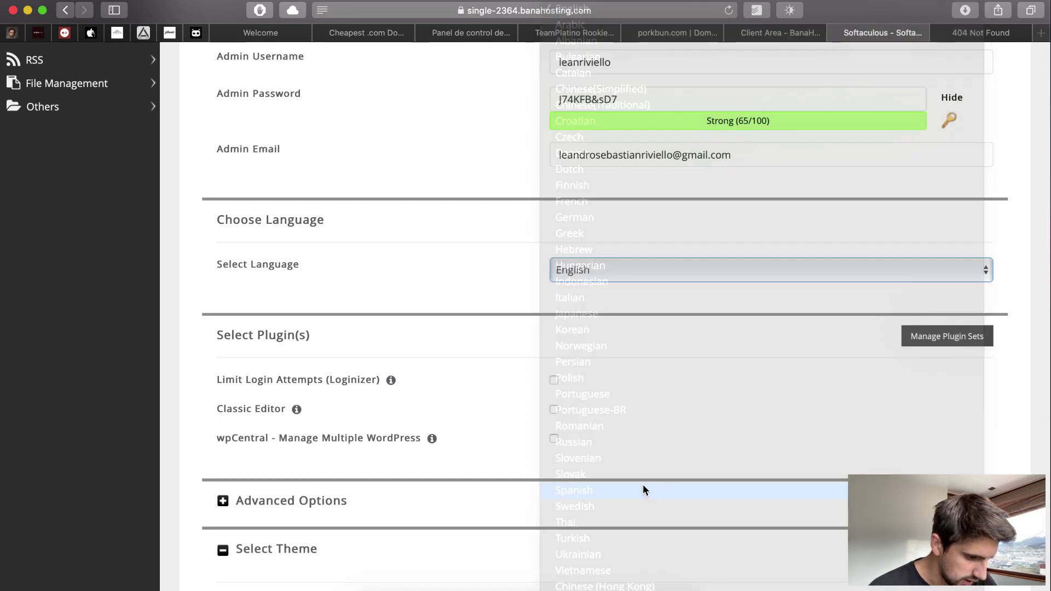
scroll(779, 305, "down", 2)
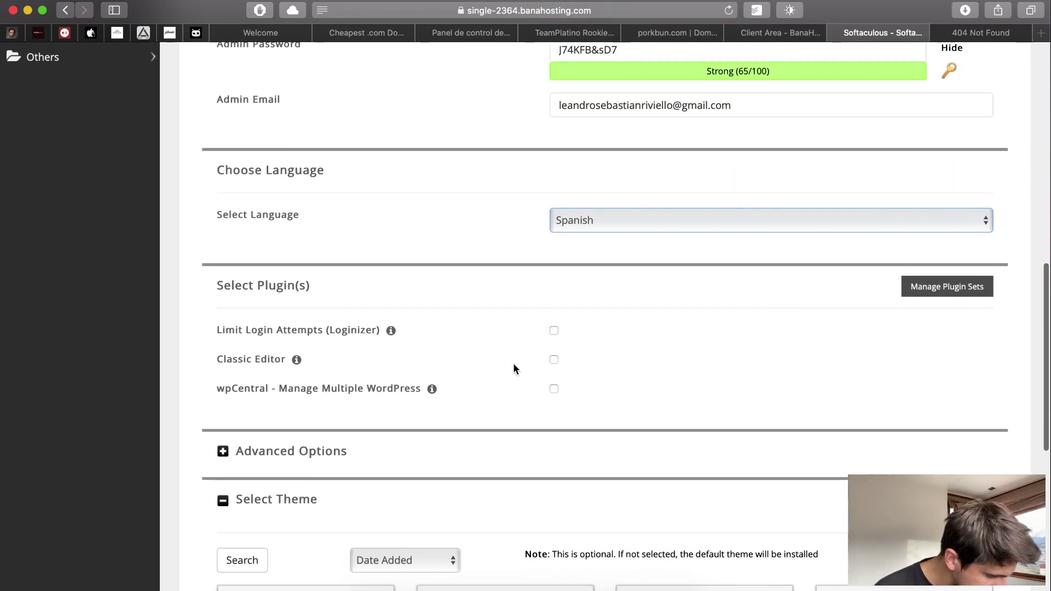
scroll(515, 368, "down", 2)
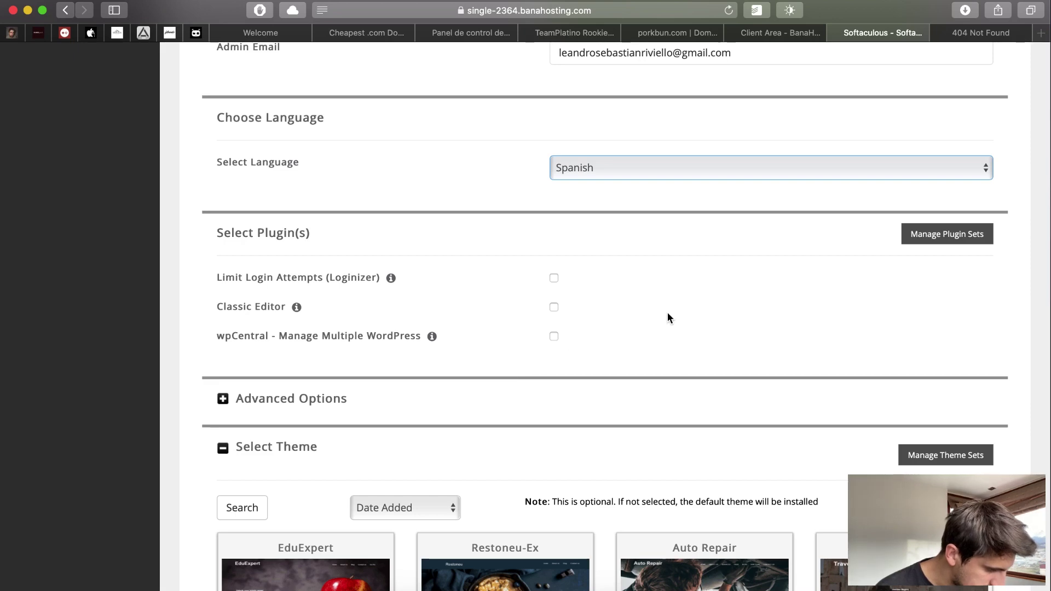
scroll(668, 317, "down", 4)
scroll(870, 302, "down", 2)
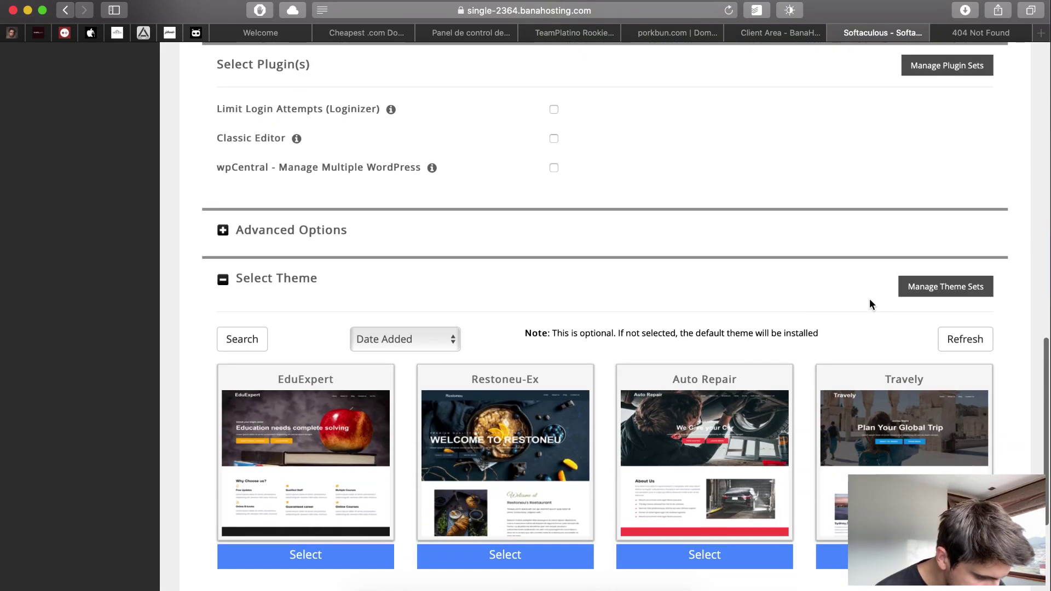
scroll(603, 286, "down", 4)
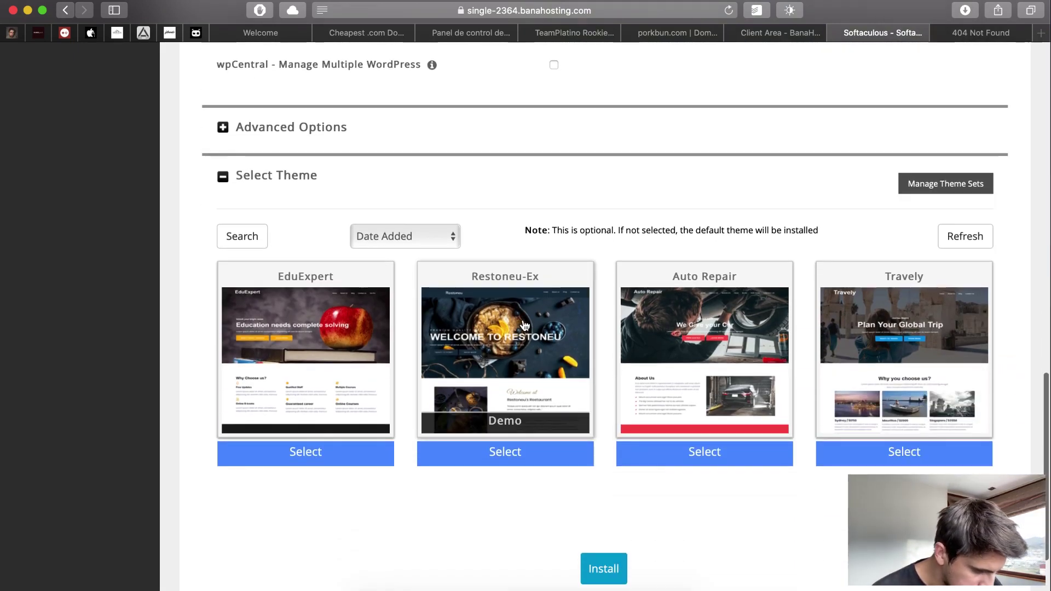
scroll(667, 364, "down", 5)
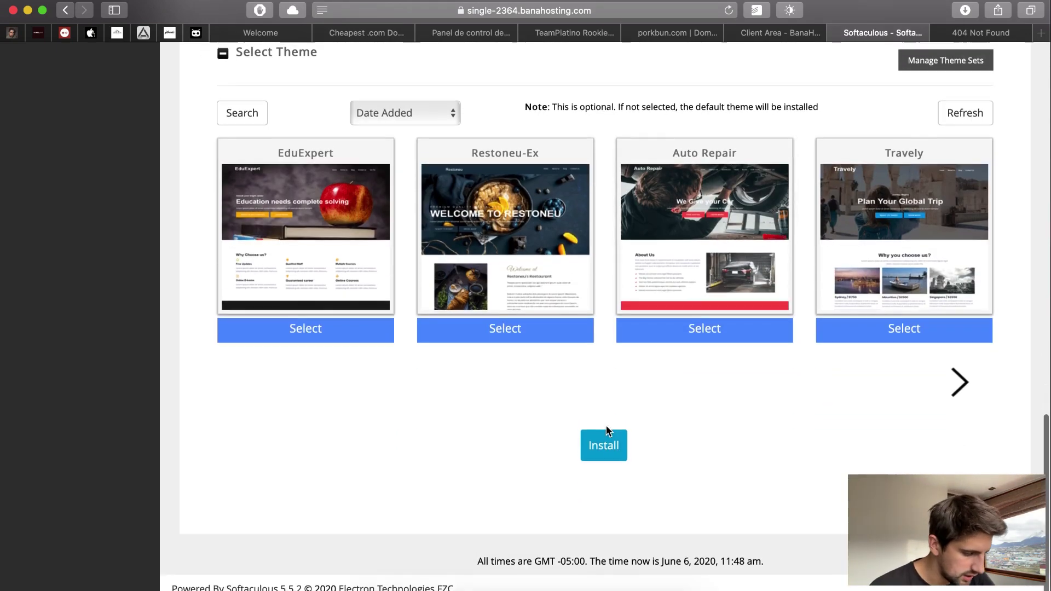
left_click(599, 444)
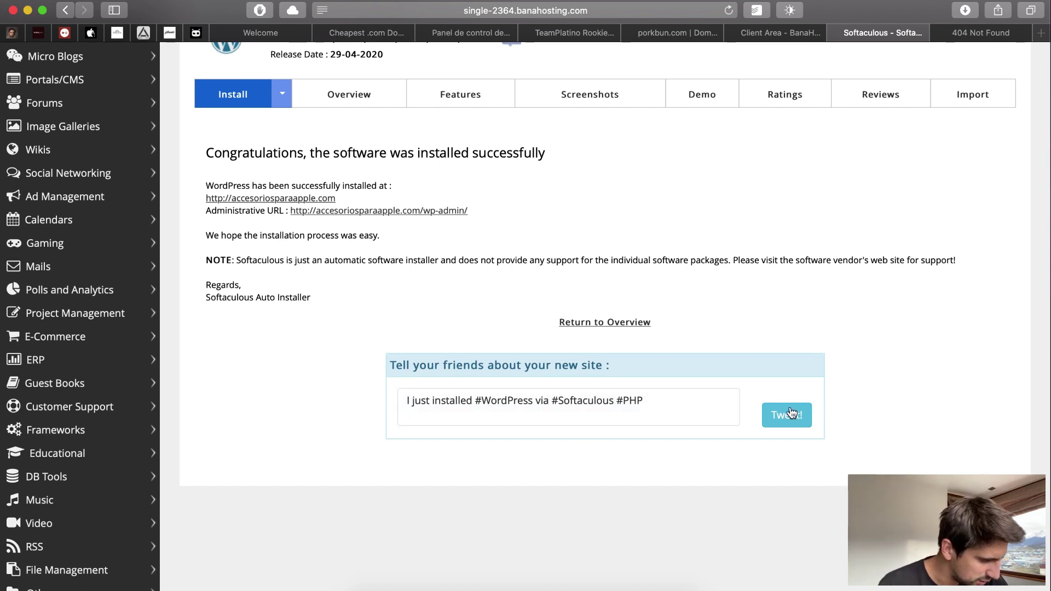
- Open the administrative URL accesoriosparaapple.com/wp-admin/ in a new tab
left_click_drag(468, 211, 291, 211)
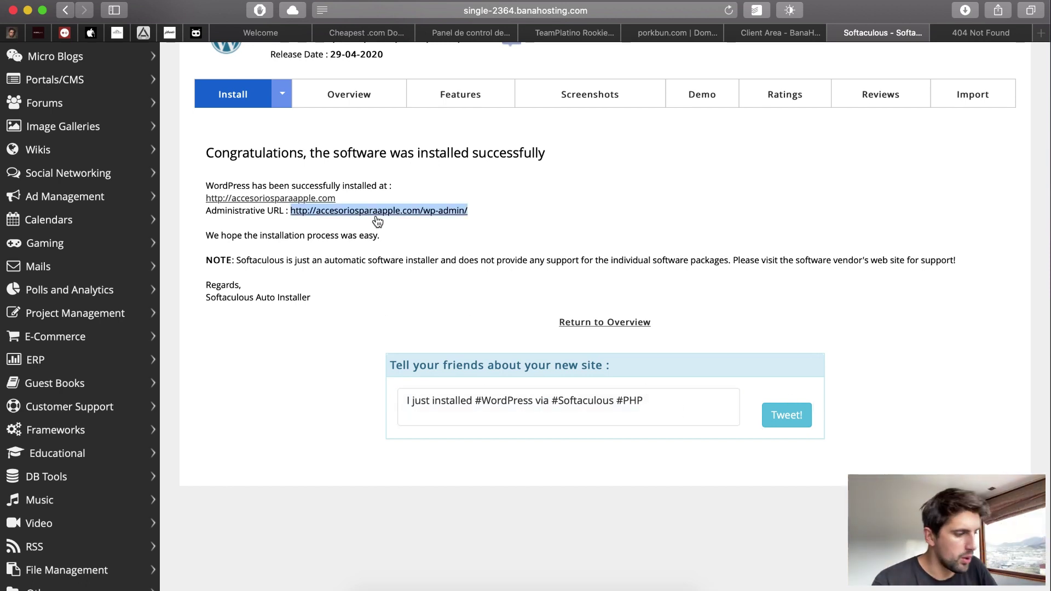
right_click(351, 210)
left_click(386, 218)
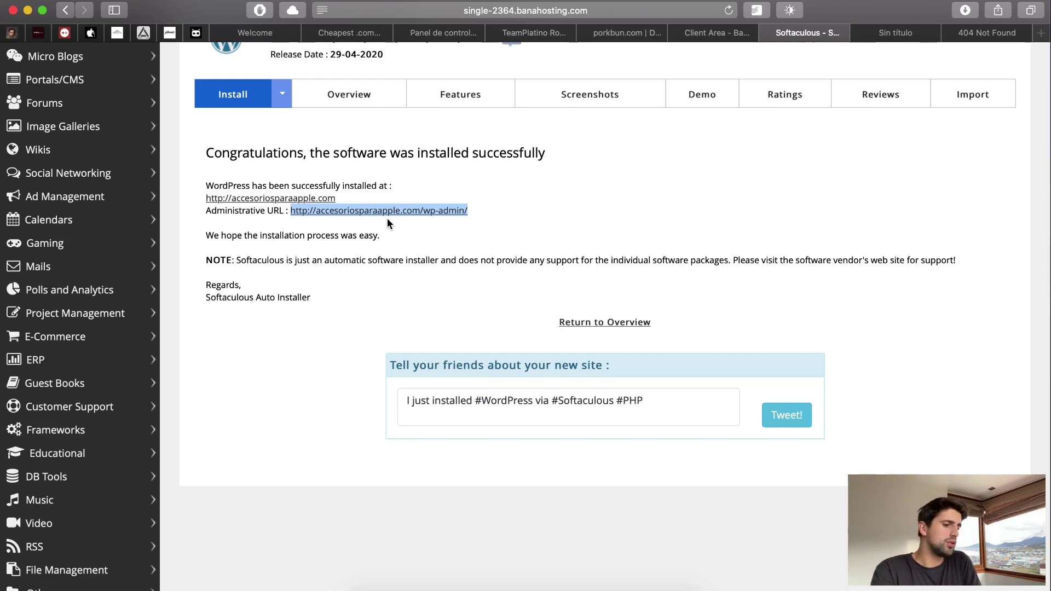
- Load the wp-admin tab, verify its address, and review the Spanish Escritorio dashboard
left_click(912, 32)
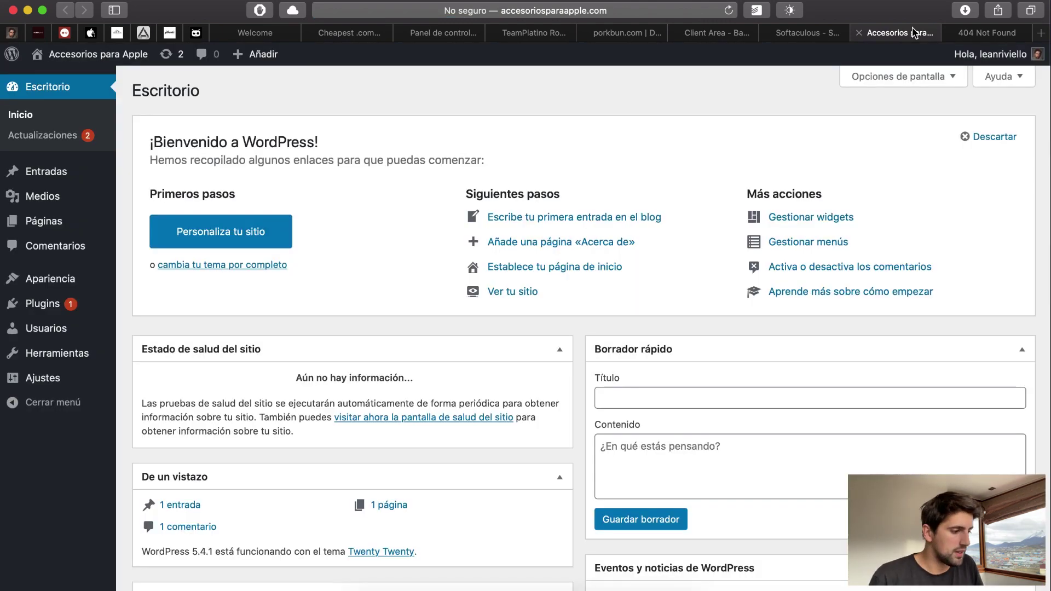
left_click(609, 12)
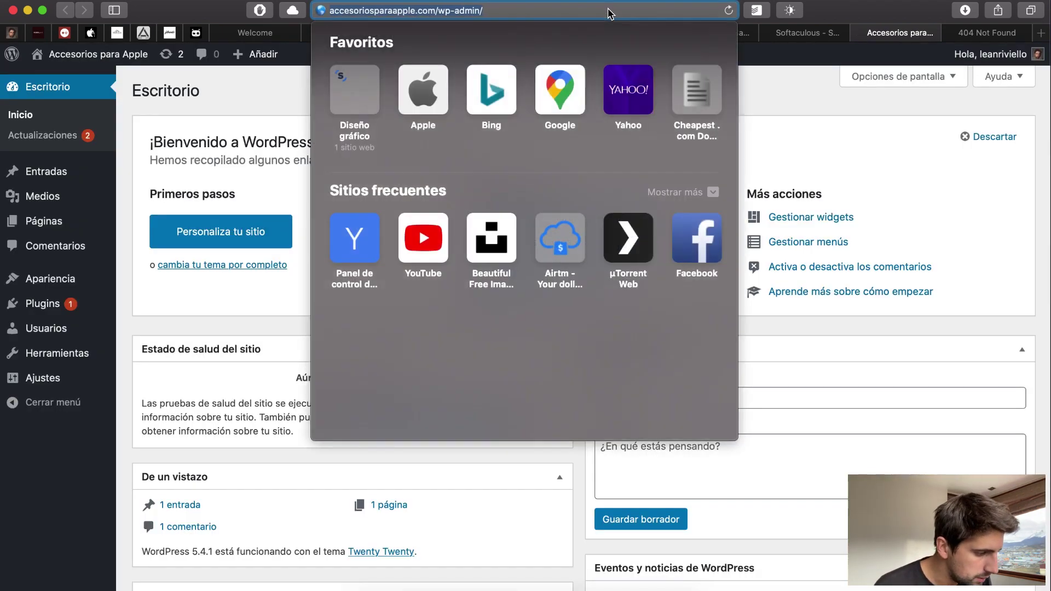
left_click(615, 12)
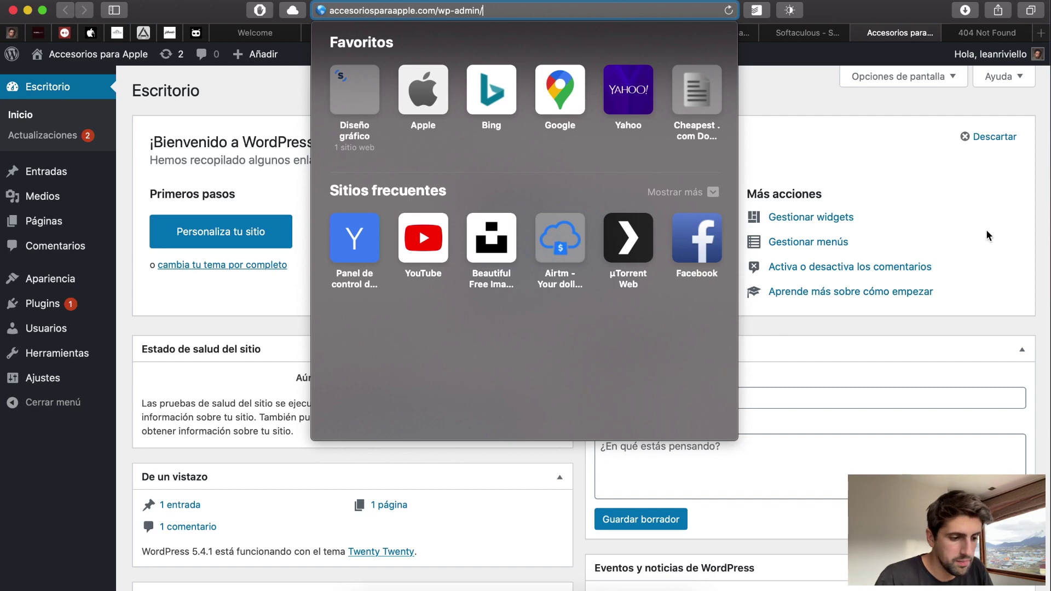
left_click(914, 111)
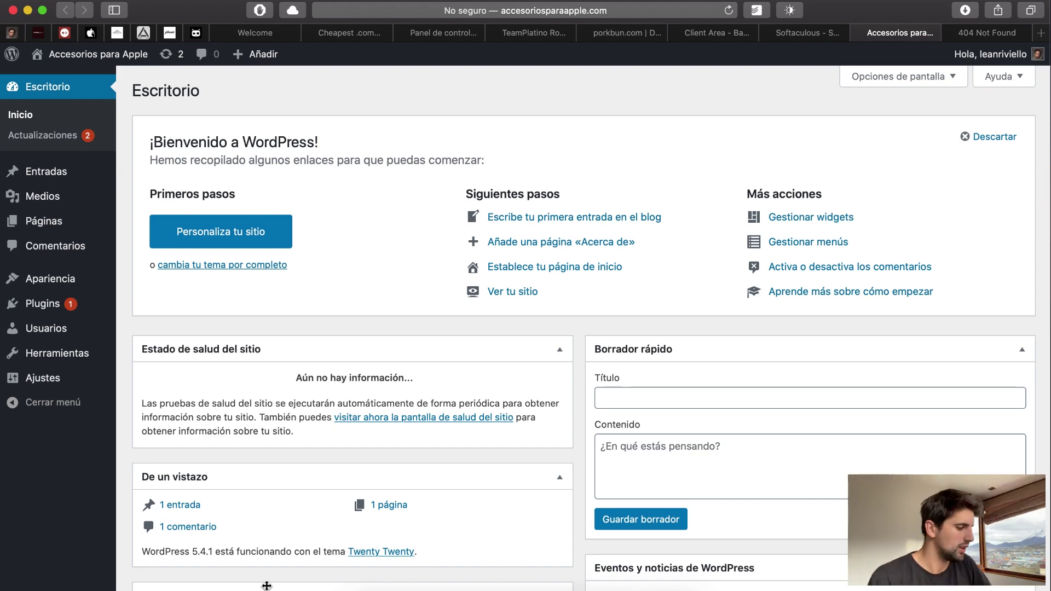
scroll(433, 329, "down", 5)
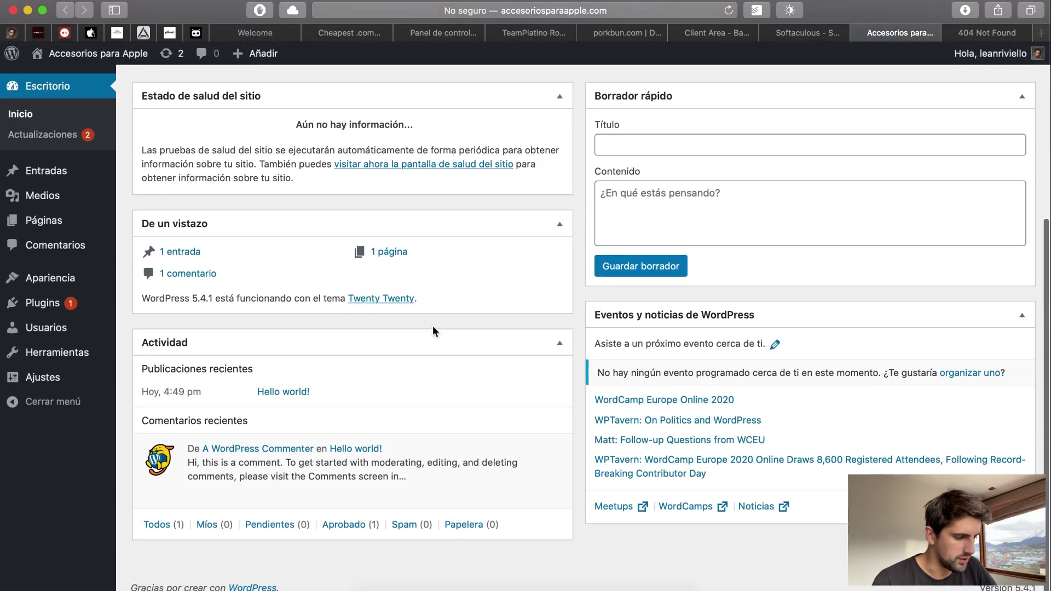
scroll(432, 326, "up", 5)
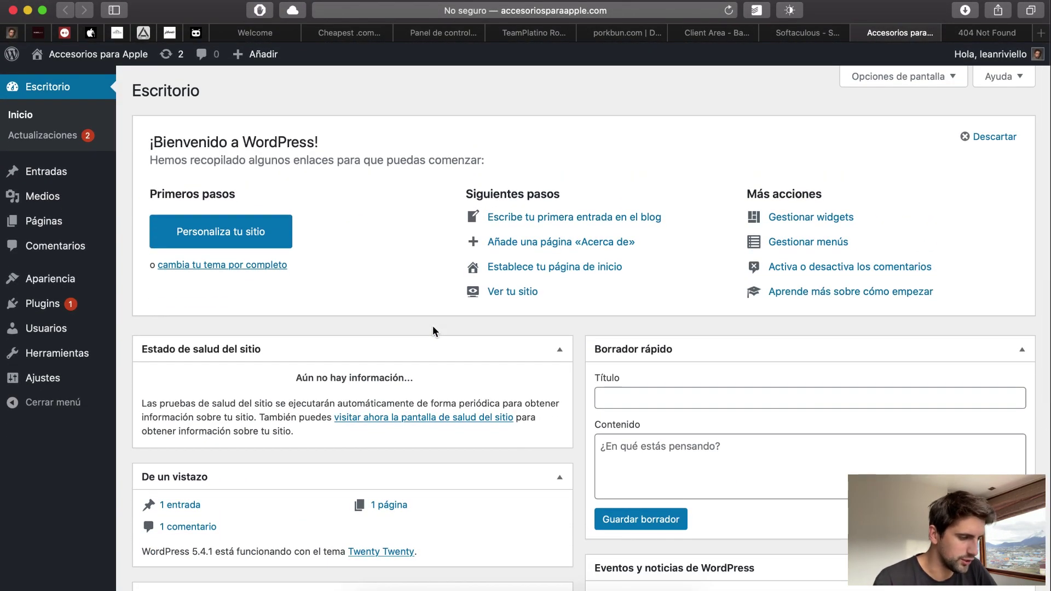
left_click(802, 33)
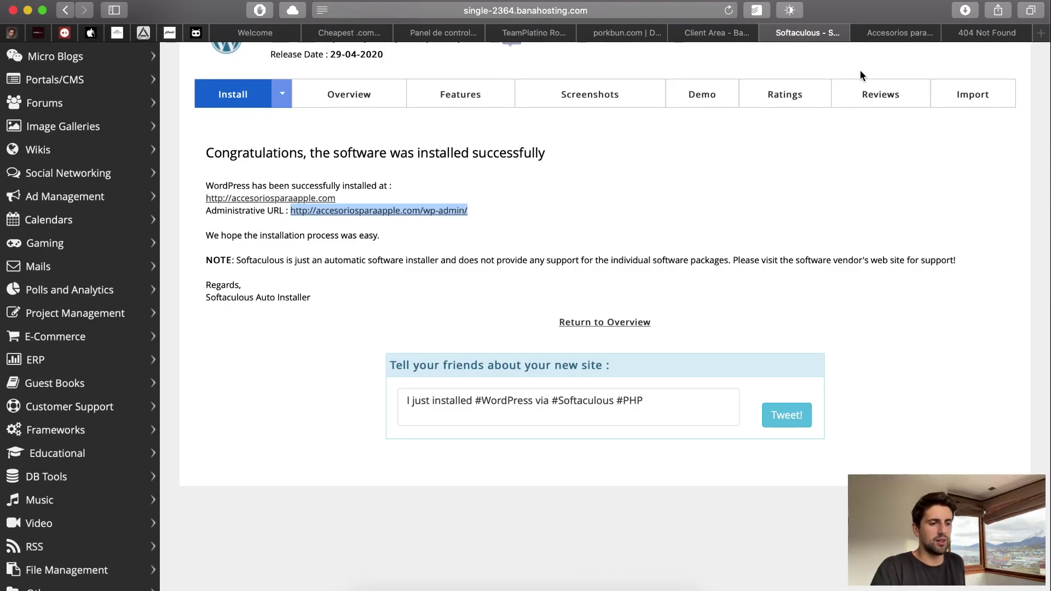
left_click(897, 34)
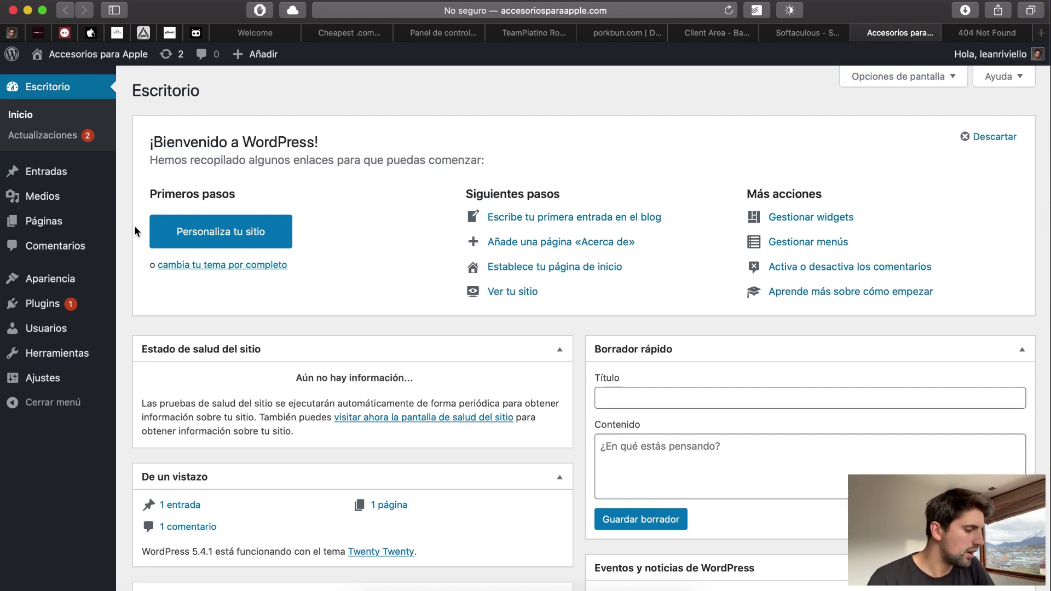
mouse_move(67, 306)
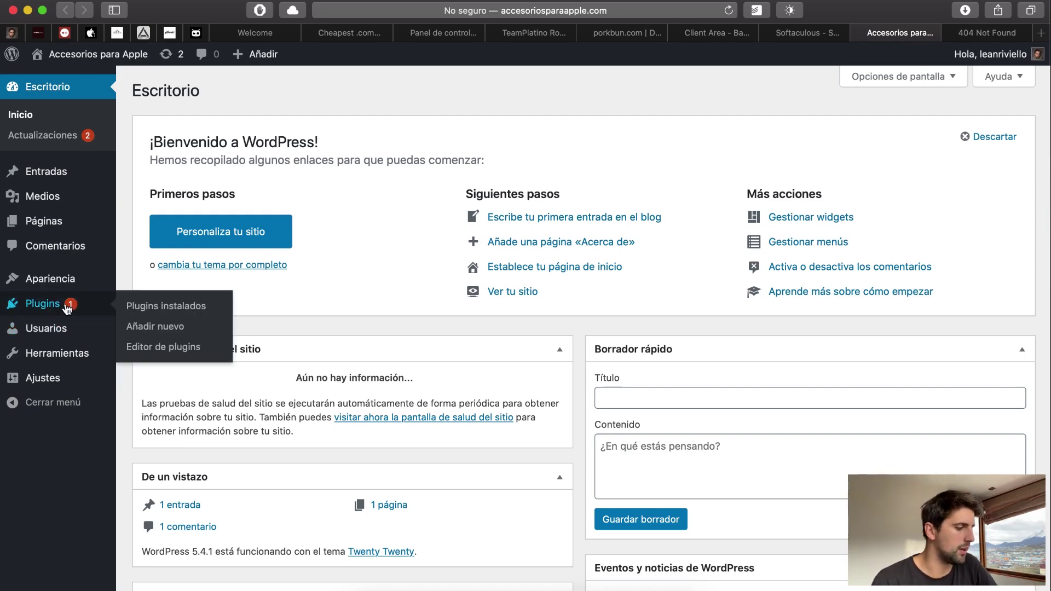